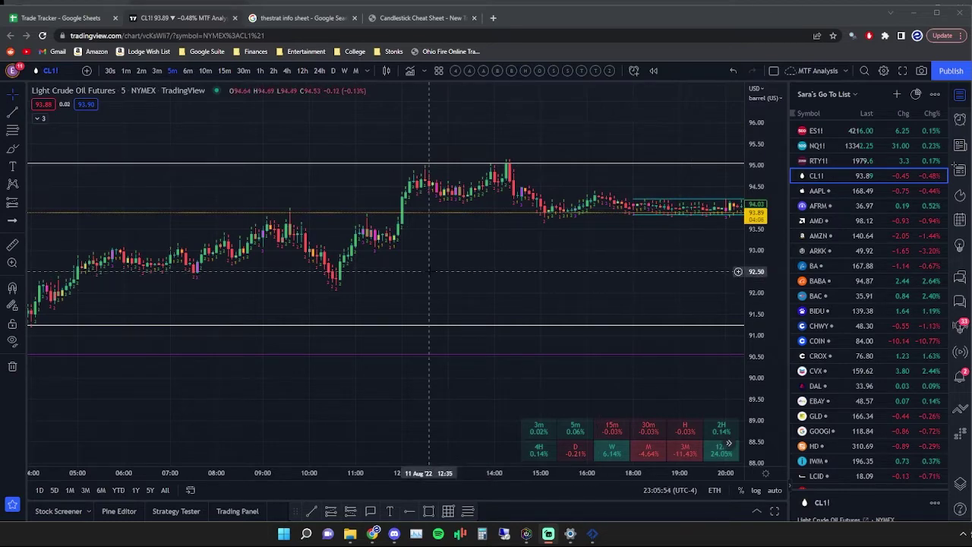
- Examine the Strat-numbered candles on the 5-minute crude oil futures chart up close
scroll(430, 272, up, 1)
scroll(430, 271, up, 2)
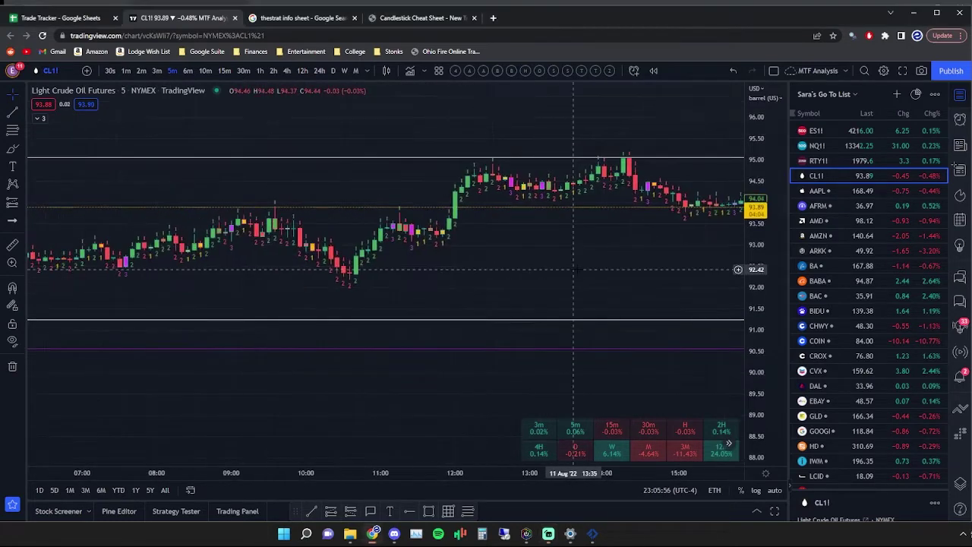
drag(763, 357, 762, 304)
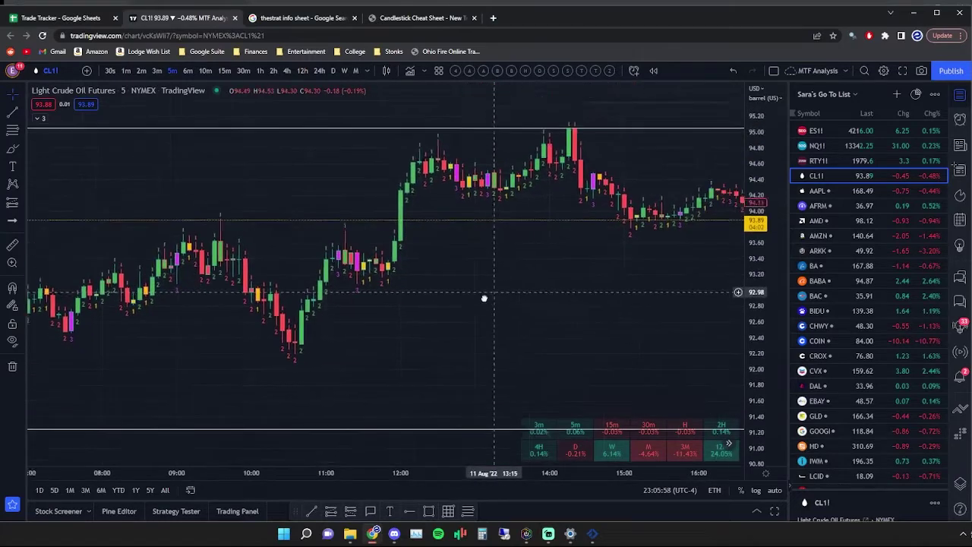
drag(483, 297, 488, 289)
scroll(487, 289, down, 1)
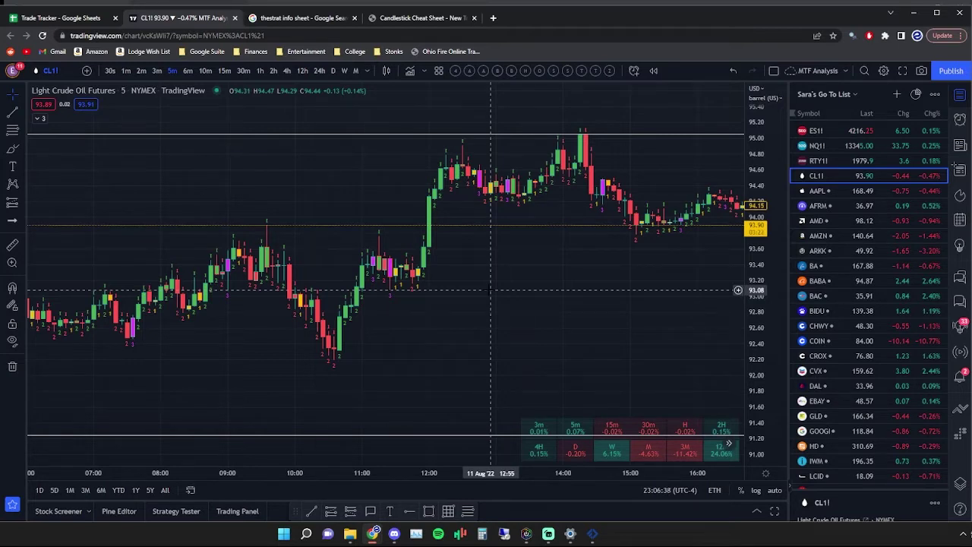
scroll(456, 294, up, 3)
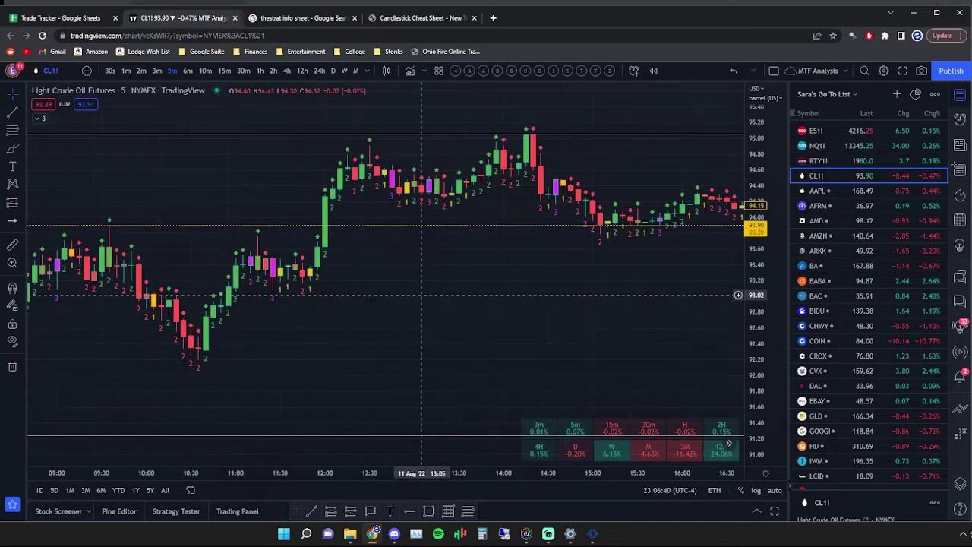
scroll(260, 331, up, 2)
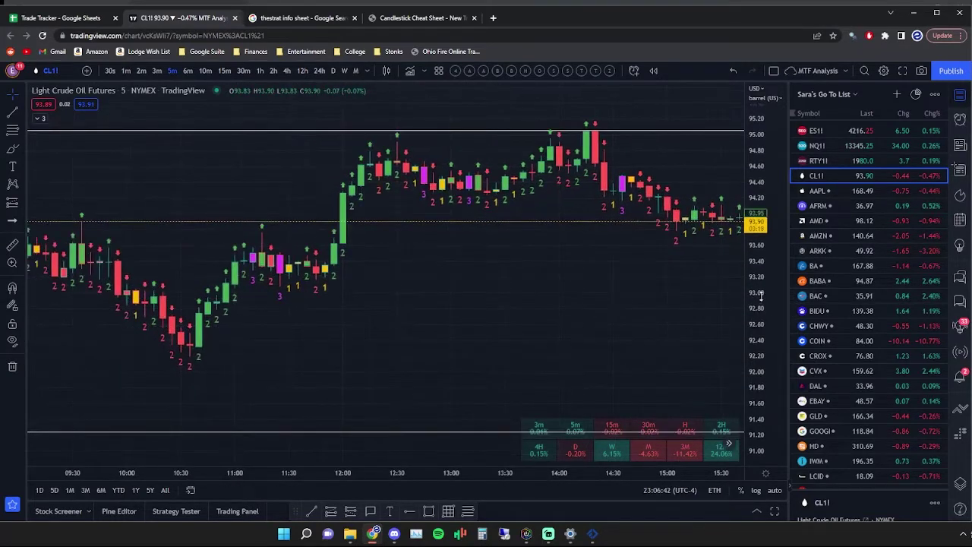
scroll(595, 293, up, 2)
- Inspect the crude oil chart with its moving averages, volume and oscillator panes across a wider time range
scroll(594, 294, down, 2)
scroll(610, 261, down, 2)
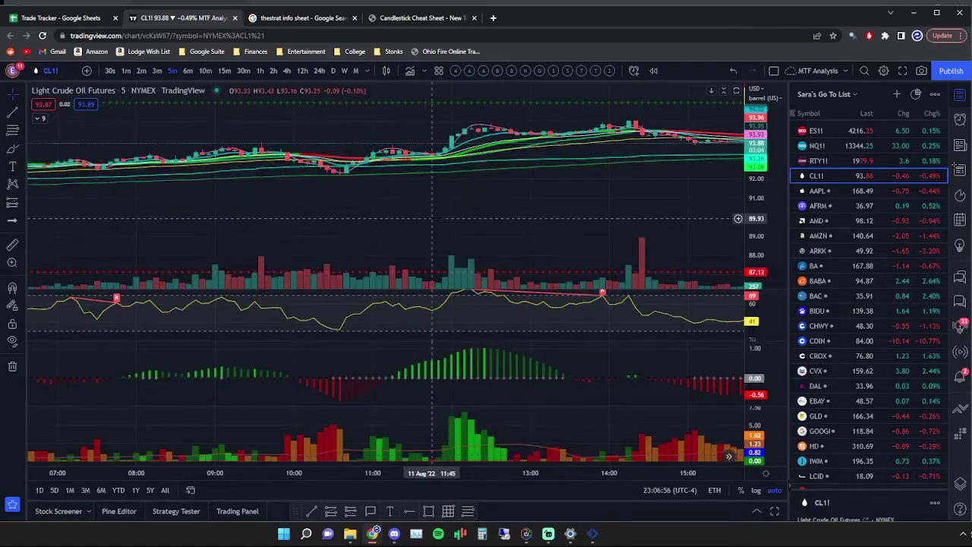
scroll(521, 205, down, 3)
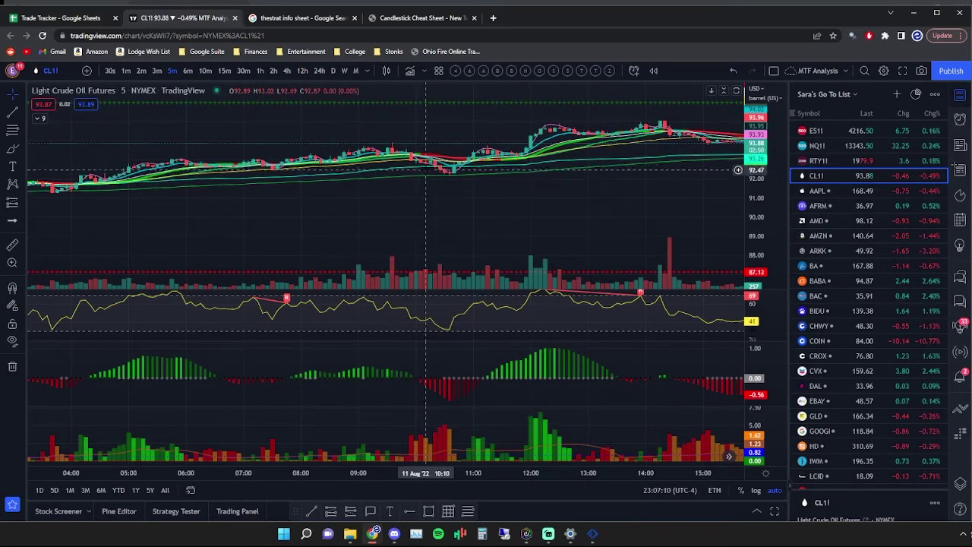
scroll(383, 189, down, 4)
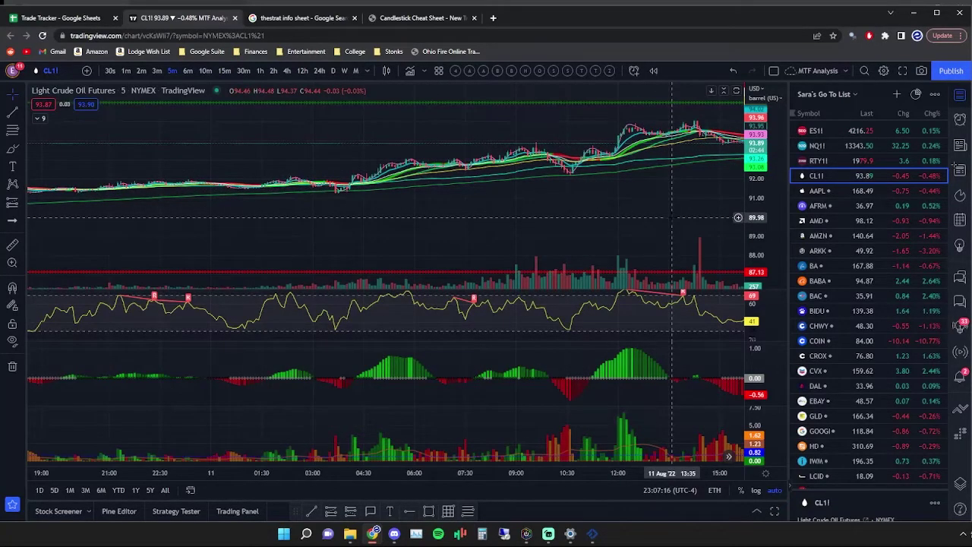
- Apply the Strat indicator template to the crude oil chart and remove its Vol indicator
click(587, 71)
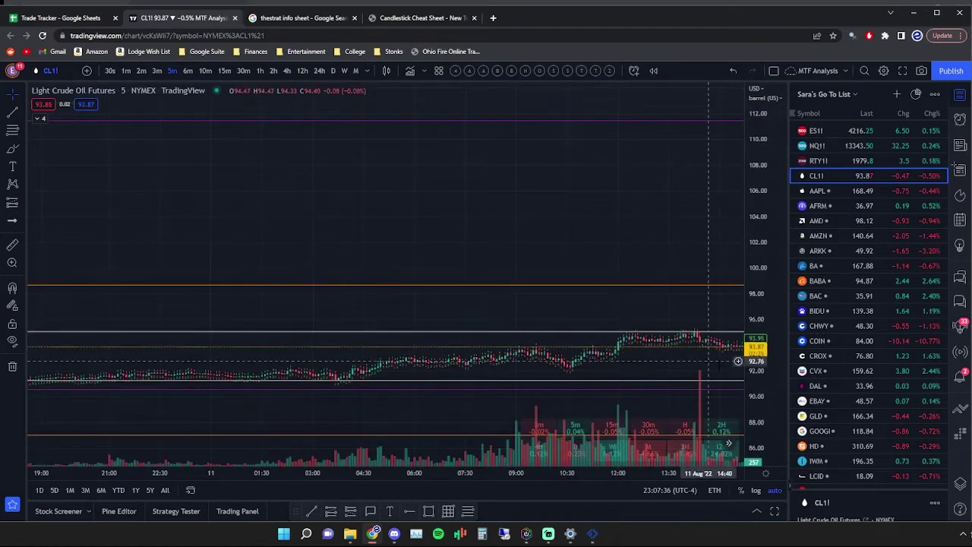
drag(764, 391, 684, 251)
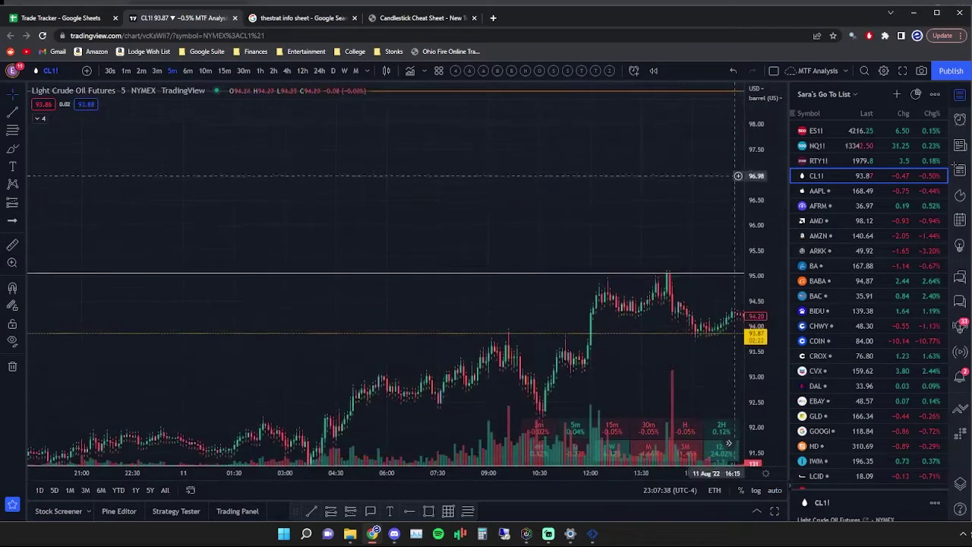
scroll(642, 362, up, 3)
drag(640, 357, 629, 286)
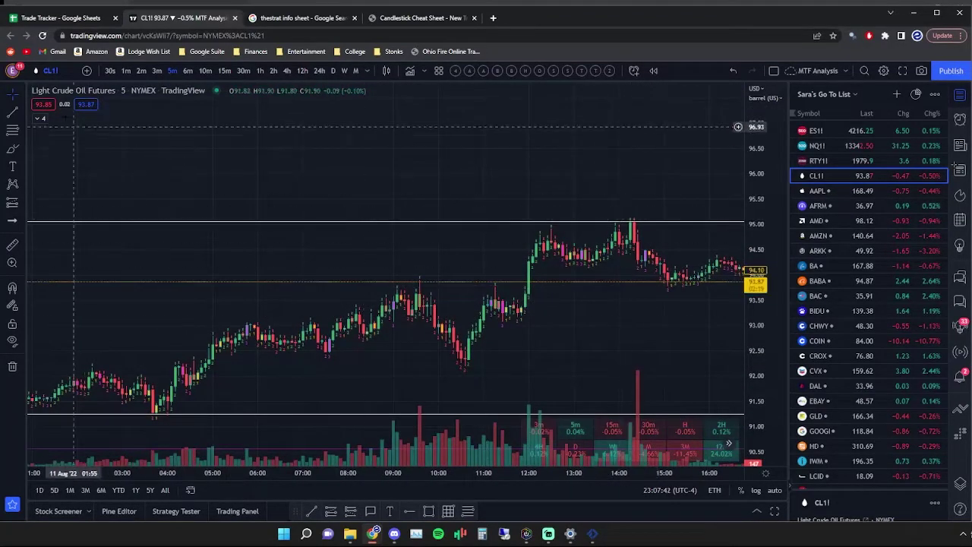
click(40, 120)
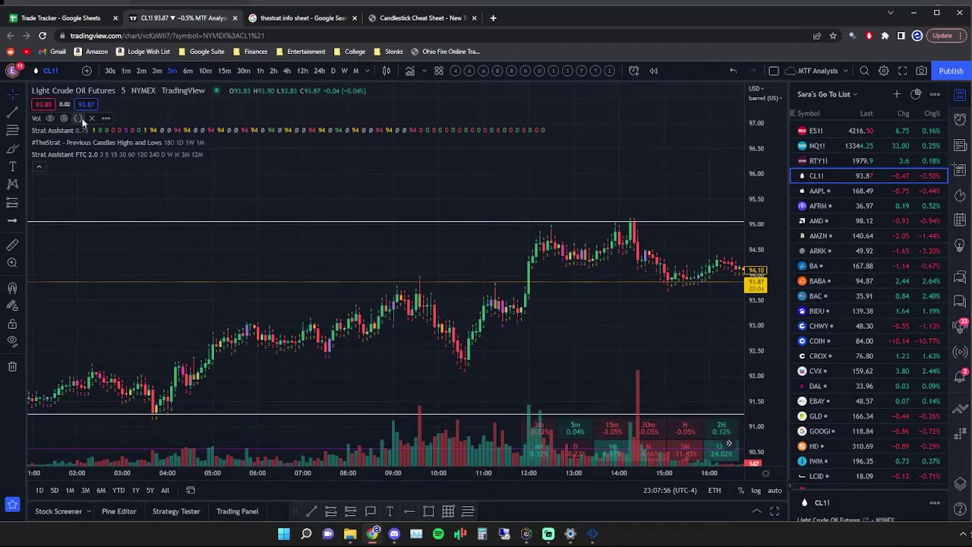
click(86, 117)
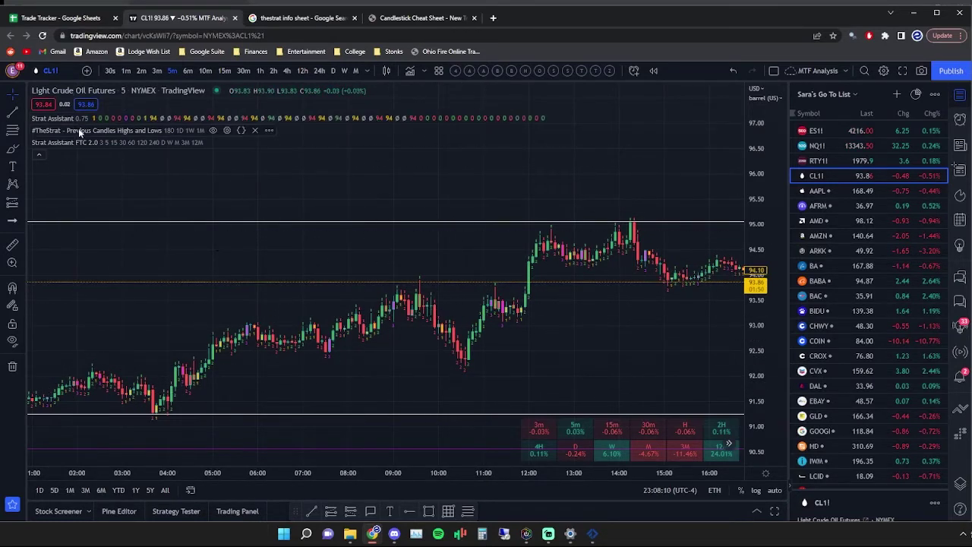
- Review the timeframe inputs of the #TheStrat - Previous Candles Highs and Lows indicator and inspect its levels across the chart
click(227, 130)
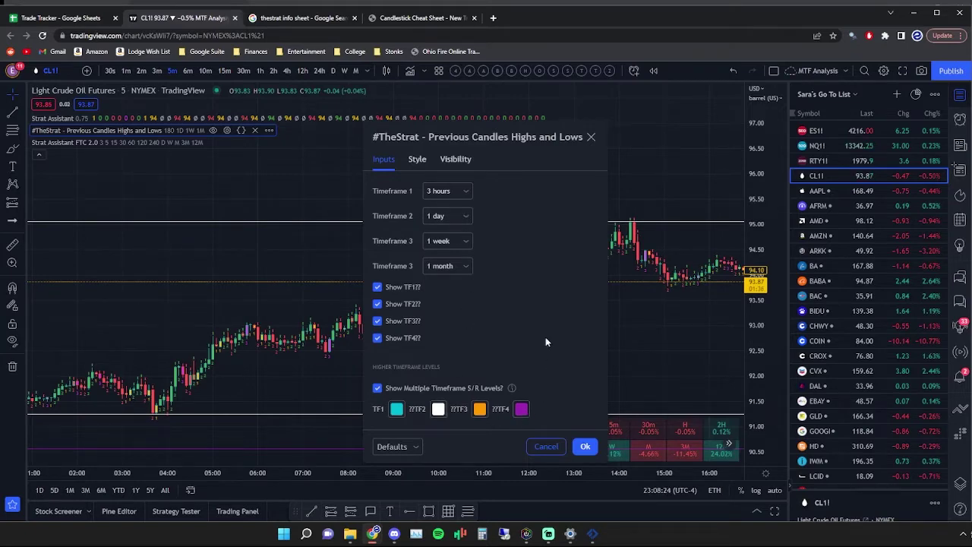
click(591, 137)
scroll(623, 367, down, 4)
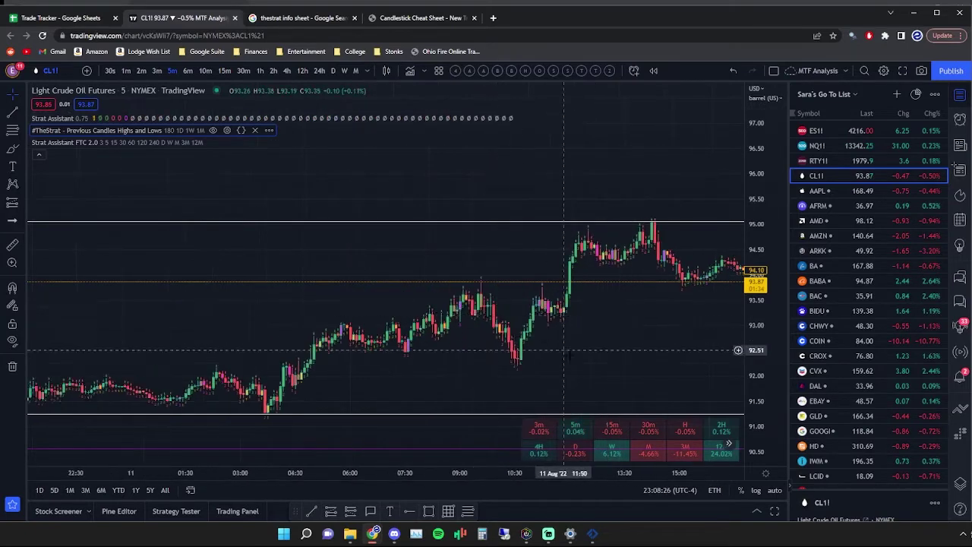
scroll(591, 348, down, 3)
drag(736, 251, 734, 380)
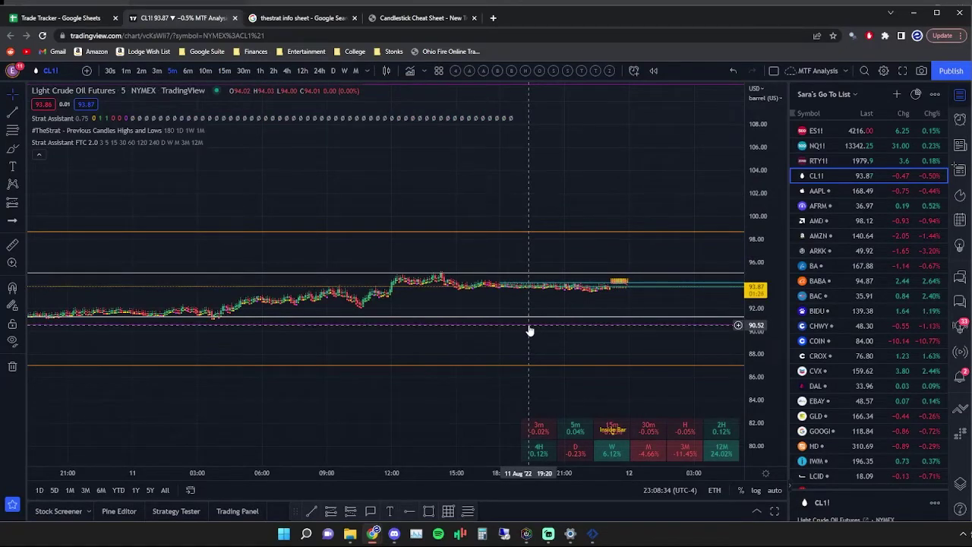
drag(583, 174, 575, 214)
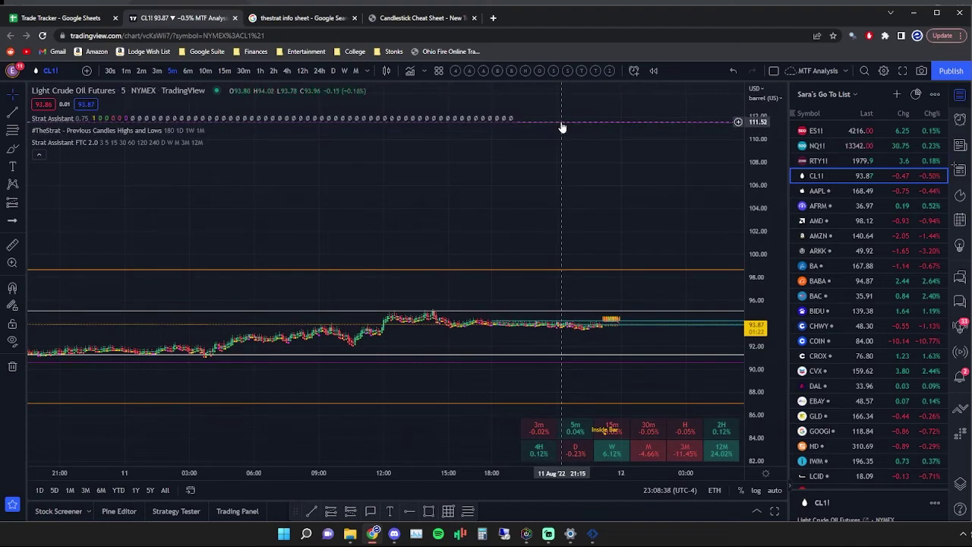
- Check the previous month's high and low levels on the 1-month chart and return to the 5-minute chart
click(356, 70)
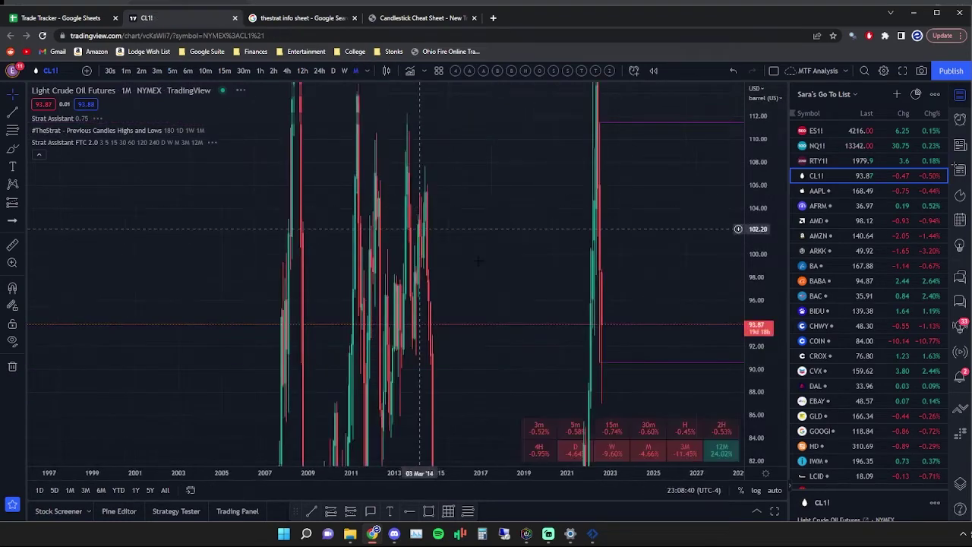
scroll(599, 319, up, 8)
scroll(600, 319, up, 3)
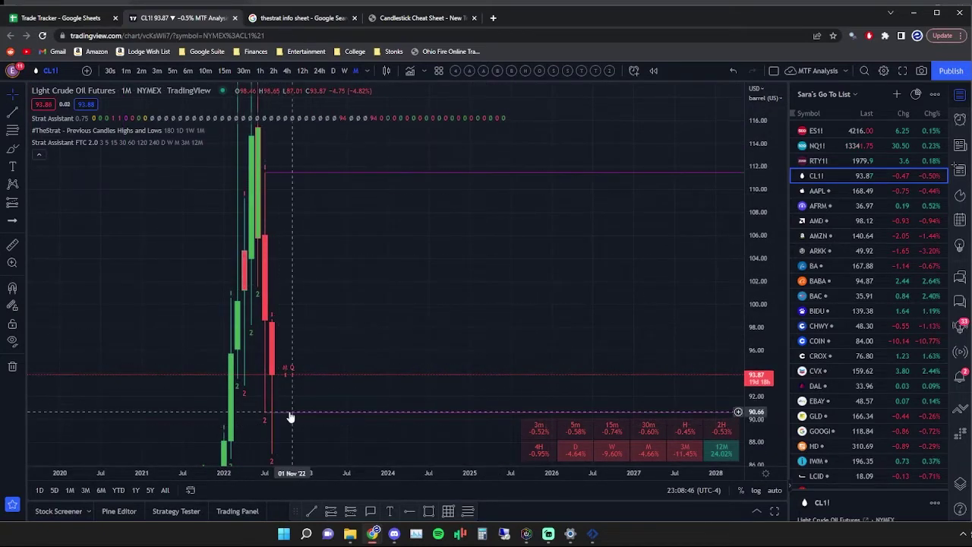
click(173, 70)
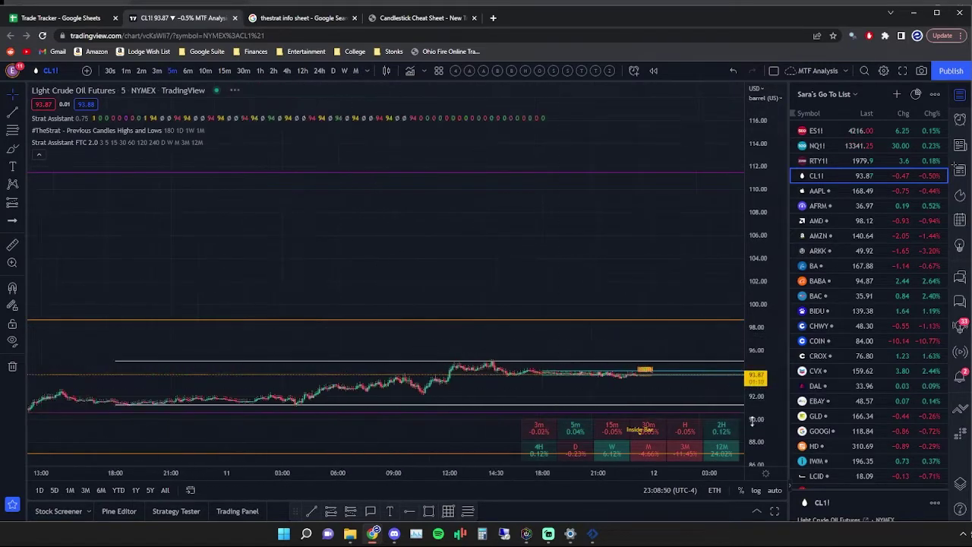
- Examine the 1, 2 and 3 bar labels on the 11 August 5-minute candles, including the late-morning price reversal
scroll(617, 330, up, 5)
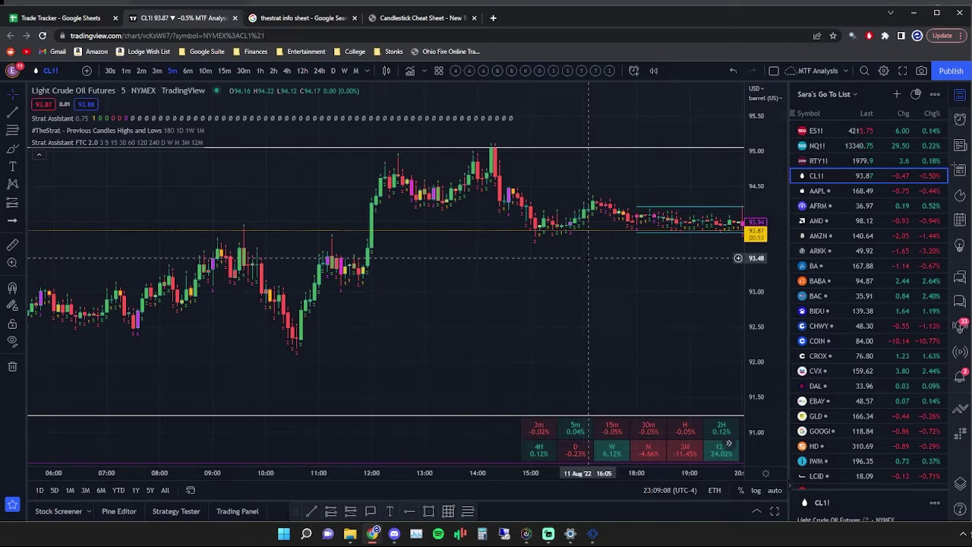
scroll(399, 247, up, 2)
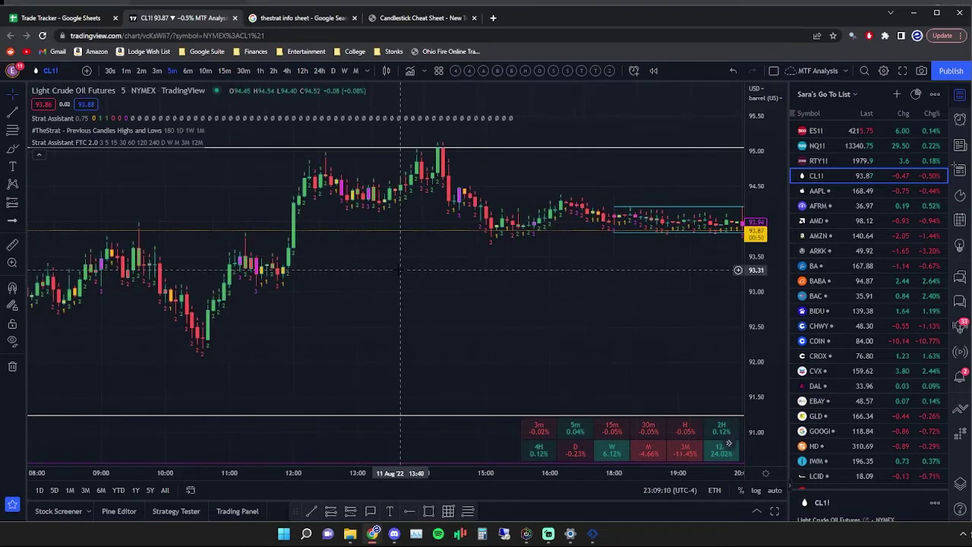
scroll(415, 247, up, 4)
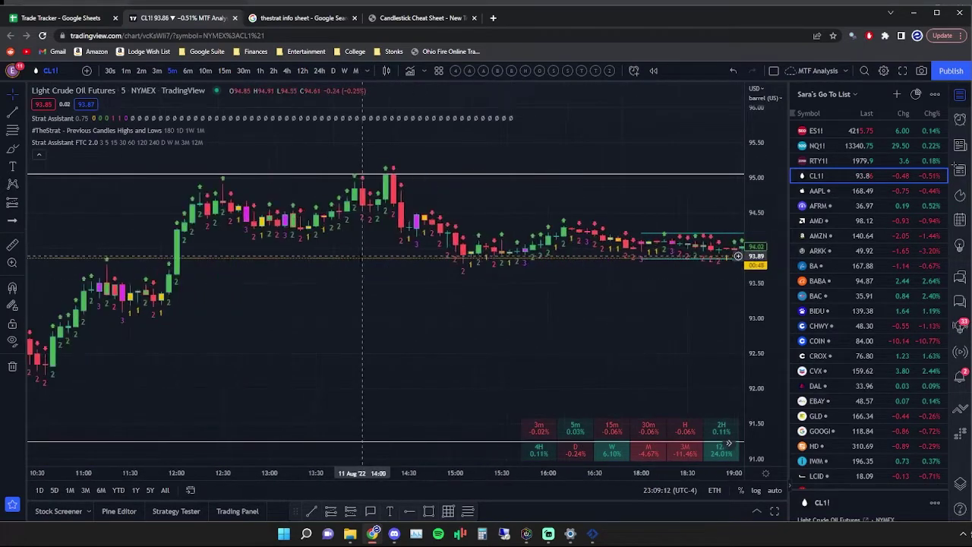
drag(427, 267, 497, 270)
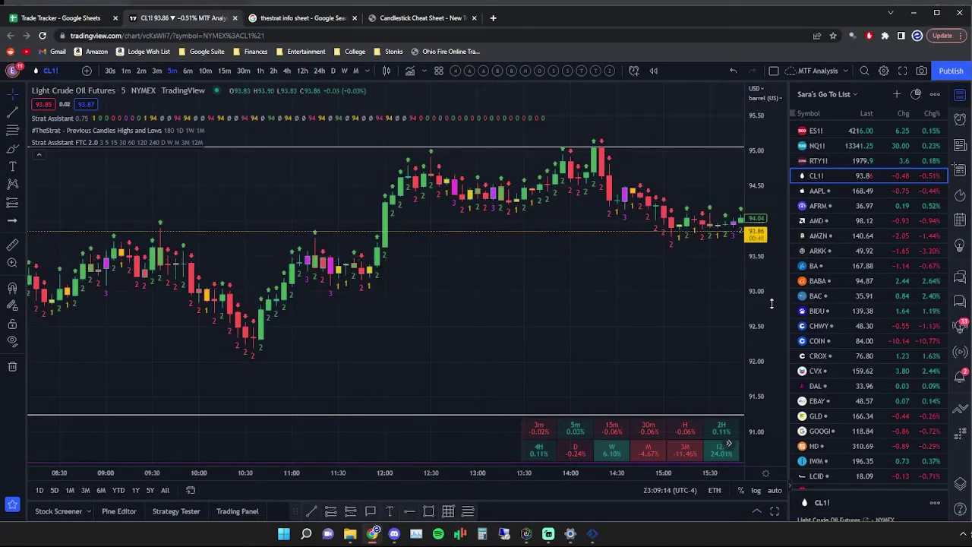
scroll(341, 303, down, 3)
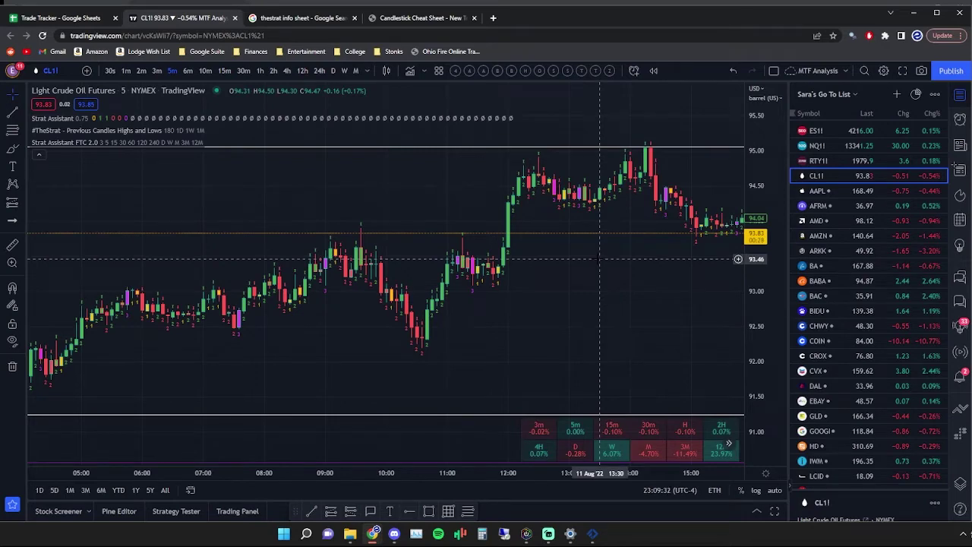
scroll(600, 259, up, 5)
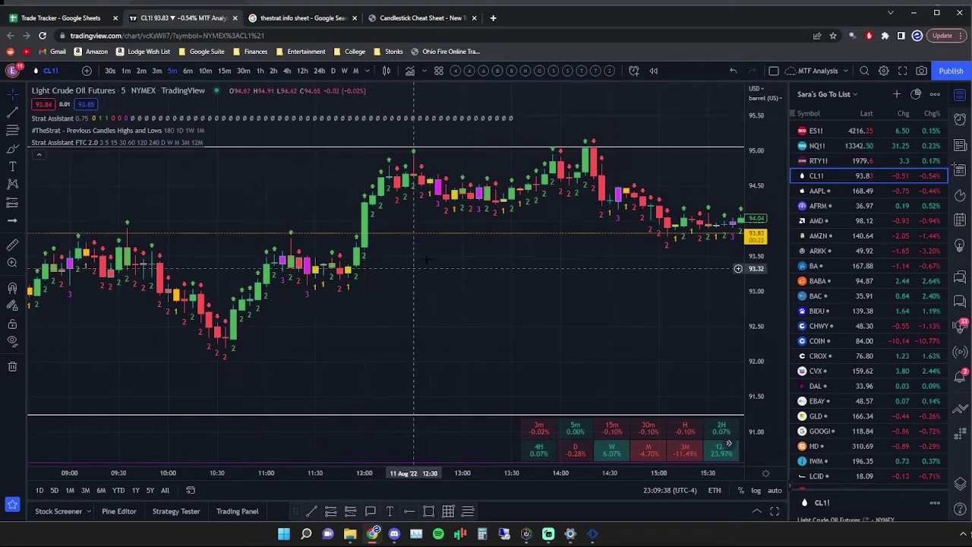
scroll(347, 271, up, 3)
drag(347, 271, 588, 275)
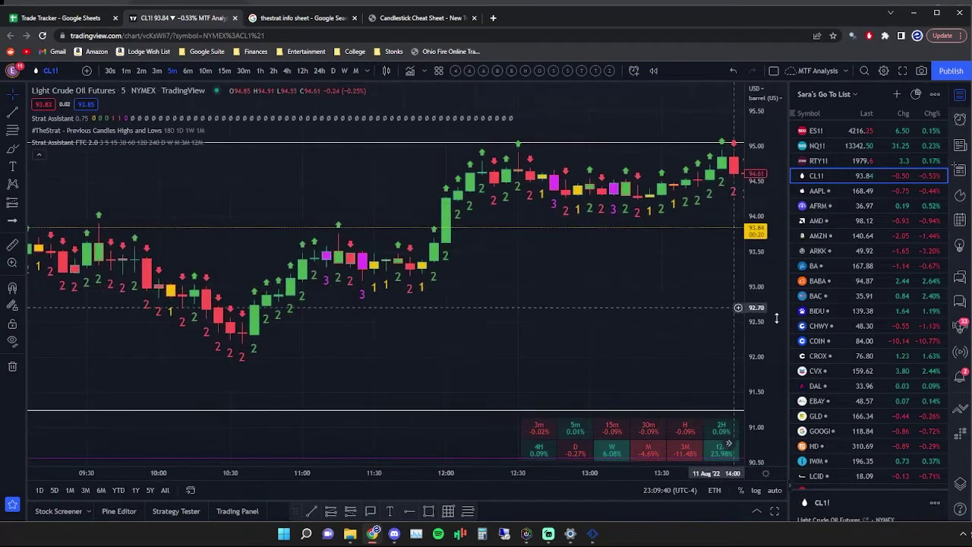
scroll(532, 243, down, 3)
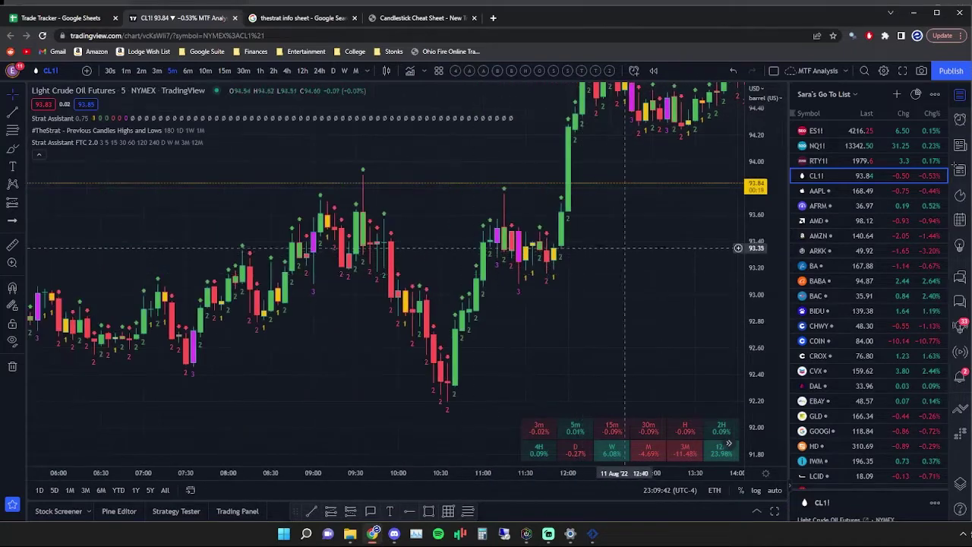
drag(624, 247, 529, 248)
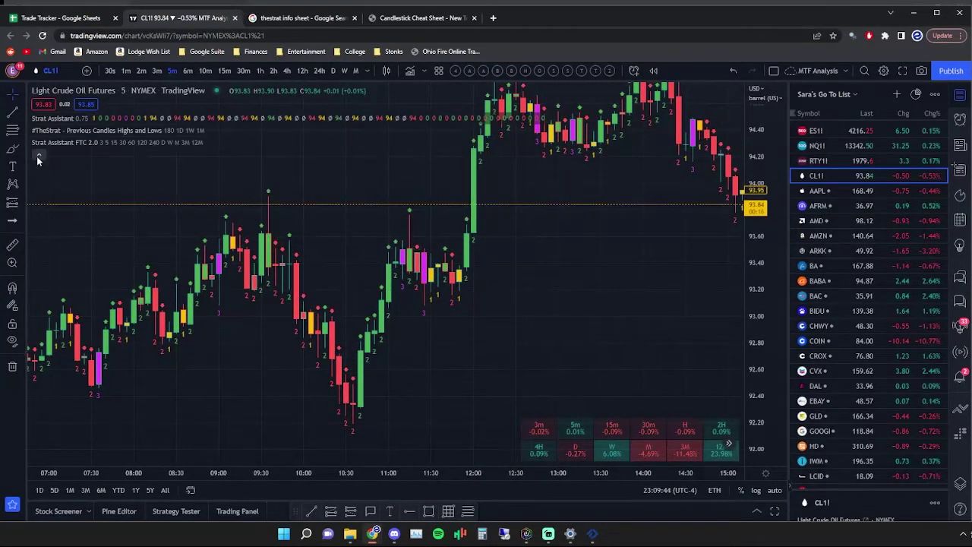
- Collapse the indicator list, start a bar replay from the 11 August 11:45 candle and advance it by one bar
click(38, 158)
scroll(465, 277, up, 1)
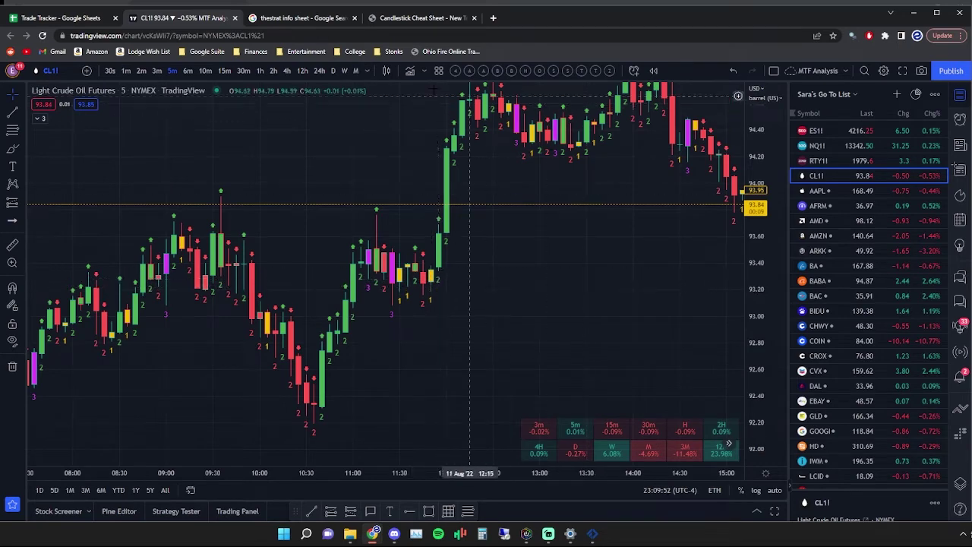
click(652, 71)
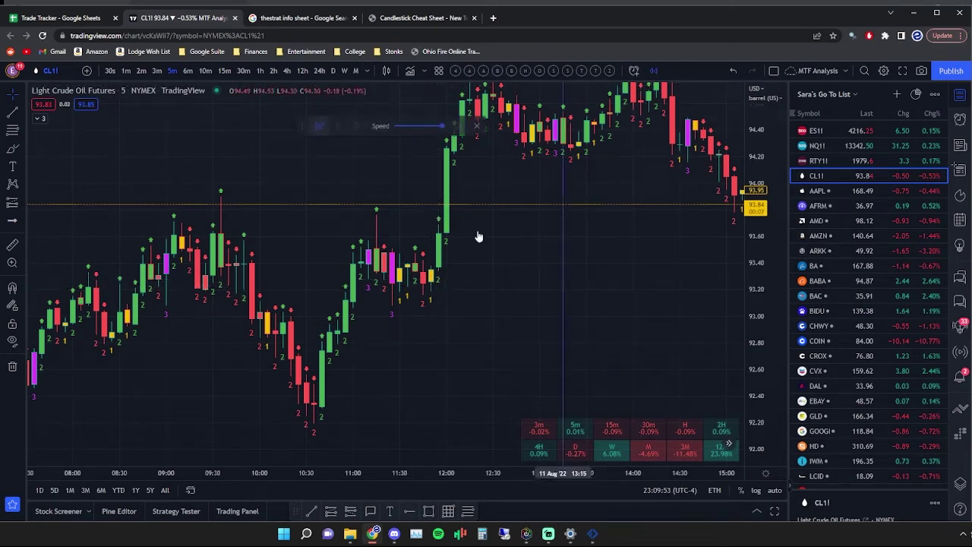
click(426, 337)
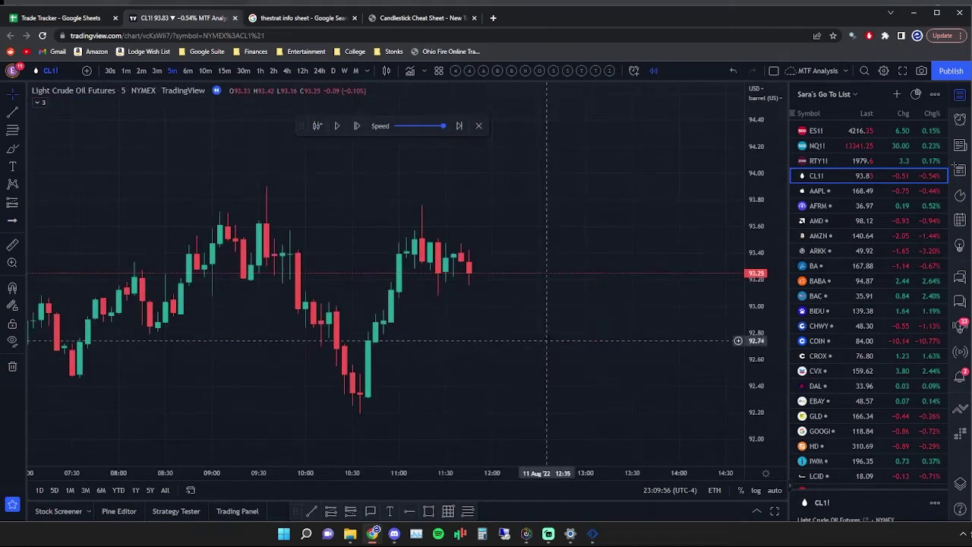
click(360, 126)
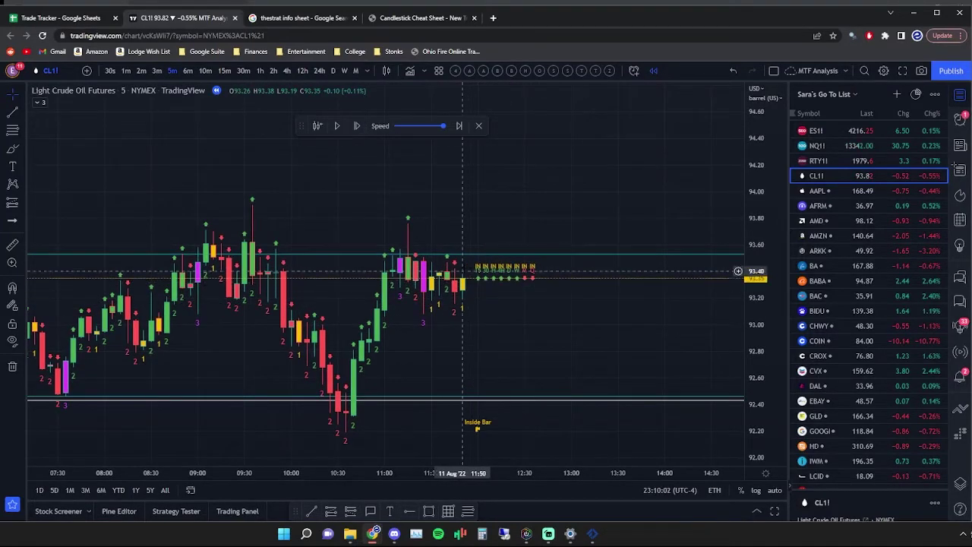
- Mark the range around the 11:50 inside bar with two horizontal lines, the upper one at 93.43
key(alt+h)
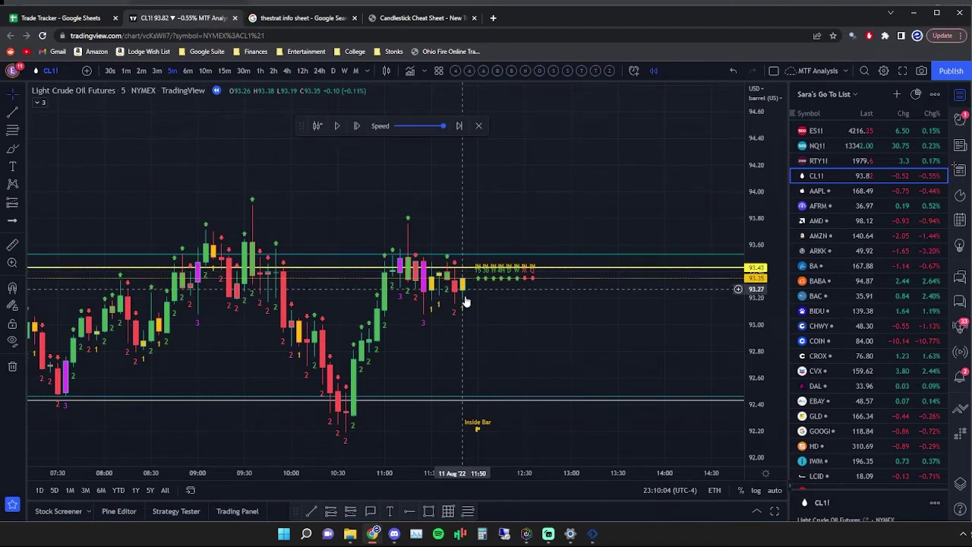
key(alt+h)
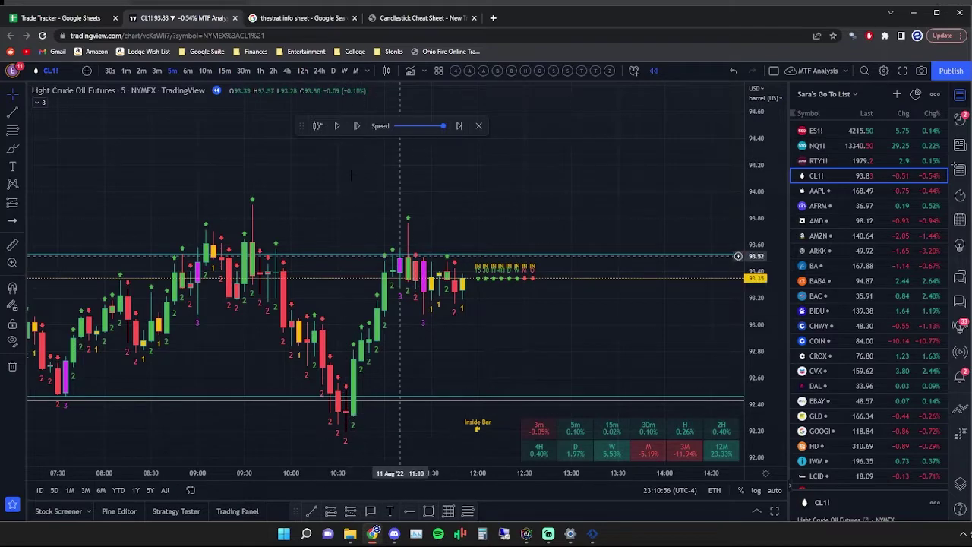
- Restart the bar replay from the 11 August 10:35 candle and mark its range with horizontal lines at 92.49 and 92.20
click(319, 128)
click(355, 408)
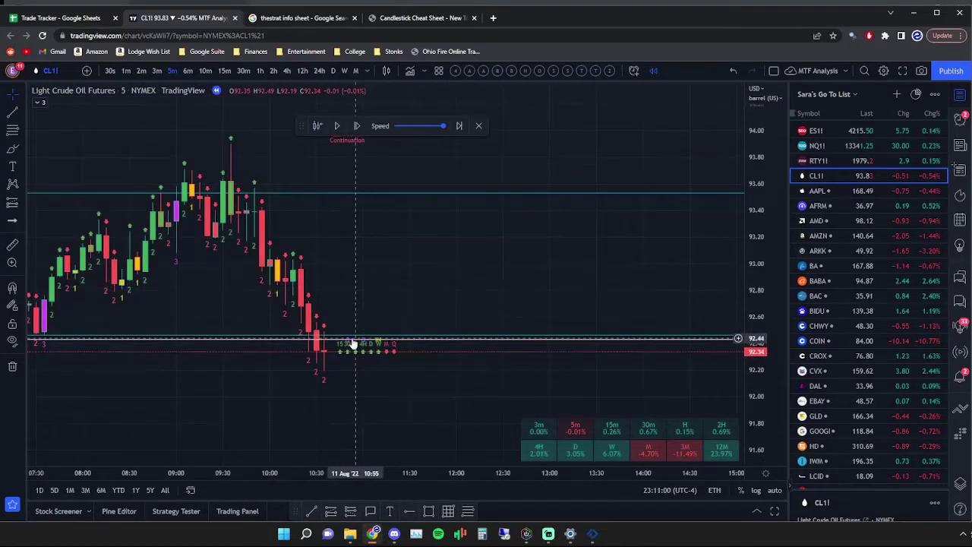
key(alt+h)
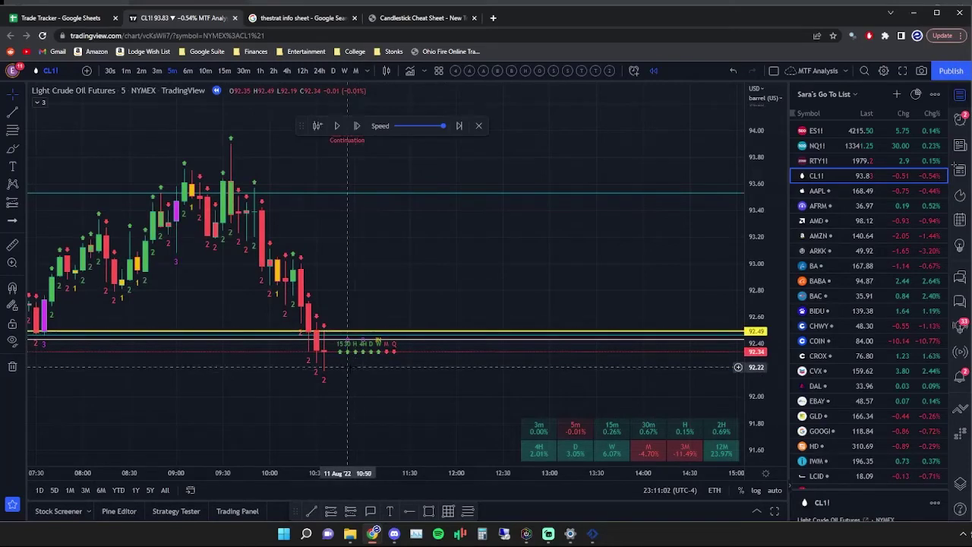
key(alt+h)
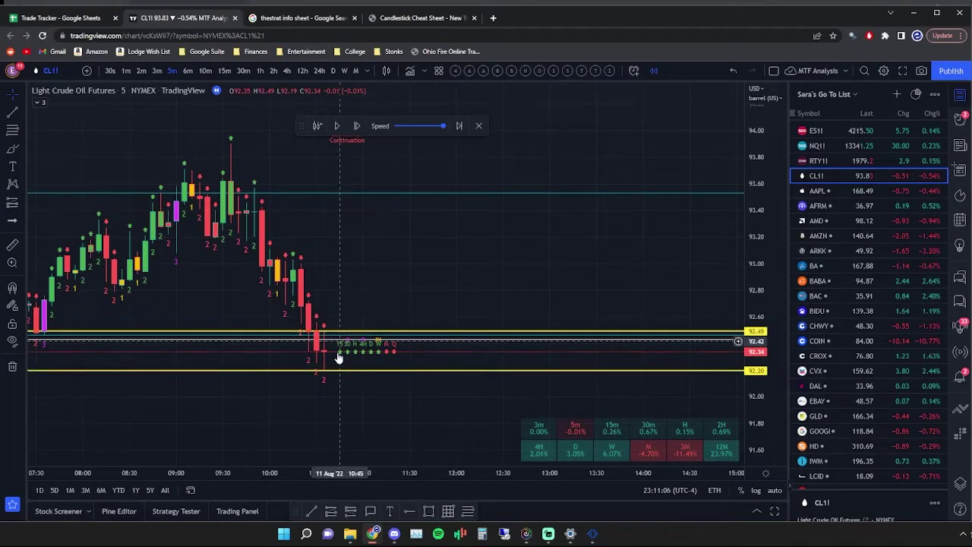
- Advance the replay by one bar and remove the two horizontal lines around the 10:35 candle
click(358, 126)
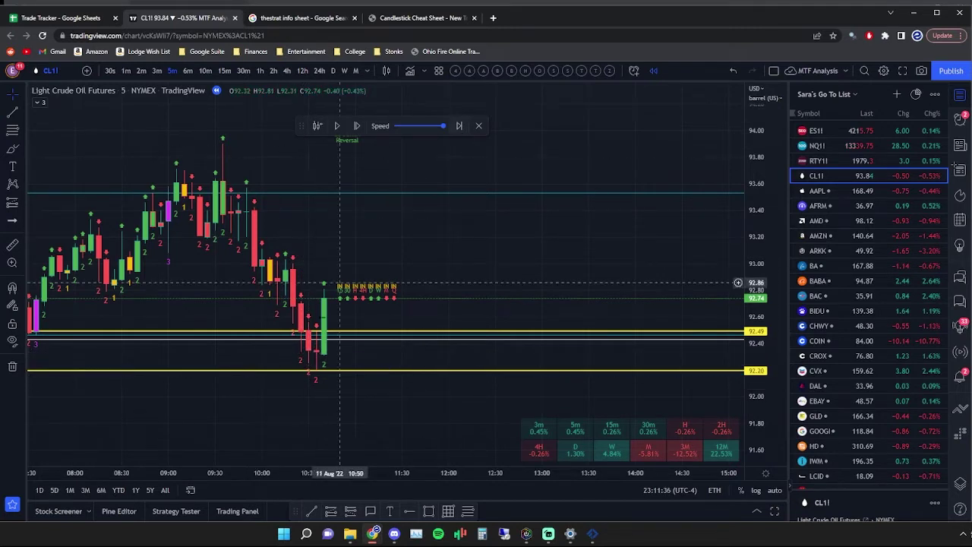
right_click(380, 343)
click(438, 473)
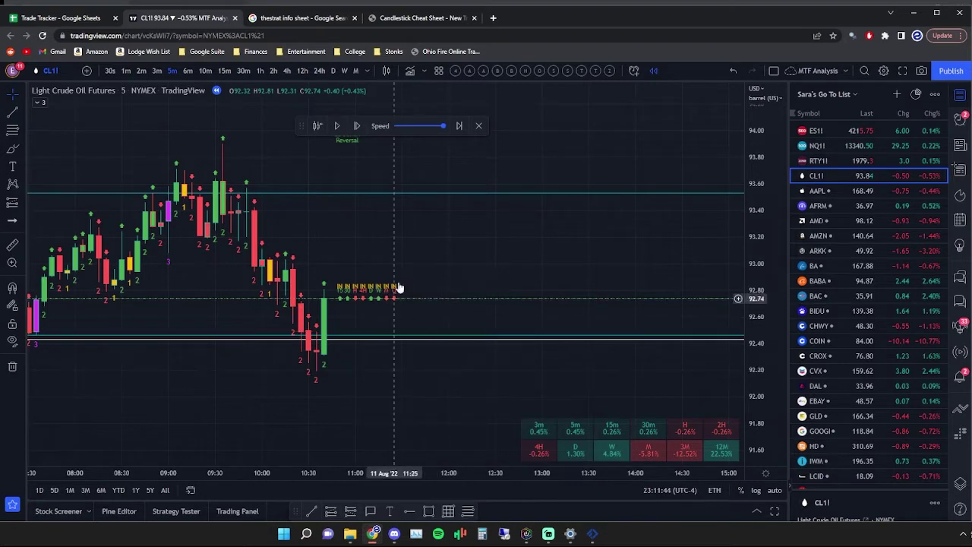
- Mark the range of the 08:55 candle before the 09:00 outside bar with horizontal lines at 93.41 and 93.22
drag(440, 246, 538, 258)
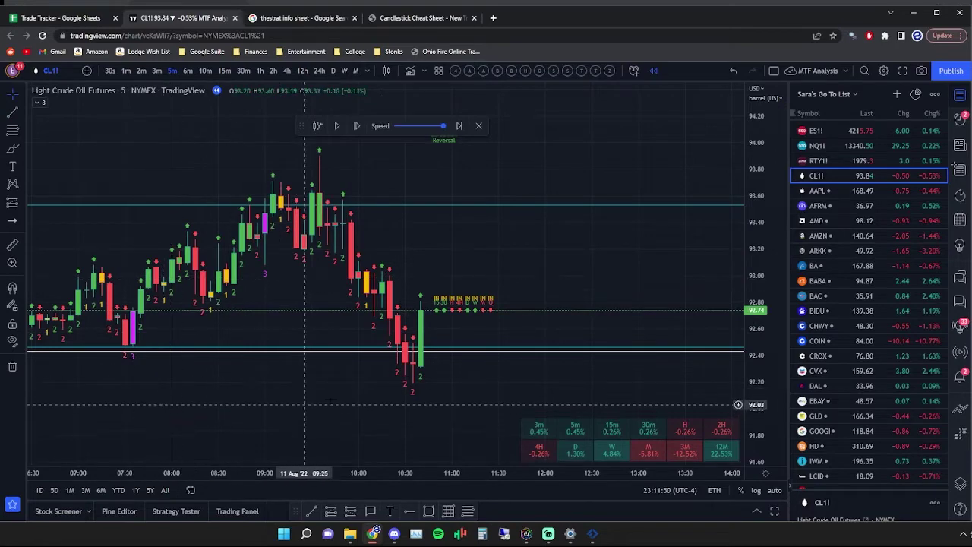
scroll(298, 404, down, 1)
drag(229, 266, 250, 354)
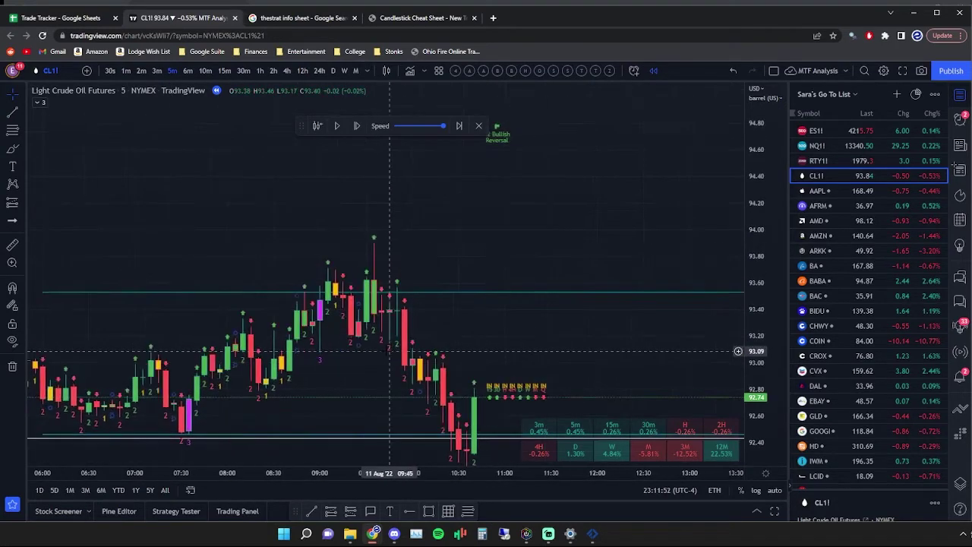
scroll(250, 353, up, 1)
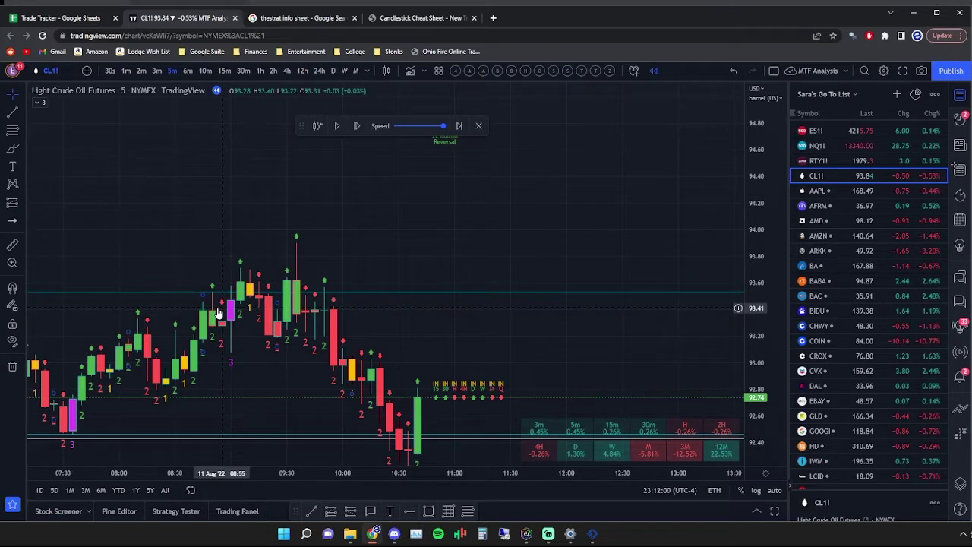
key(alt+h)
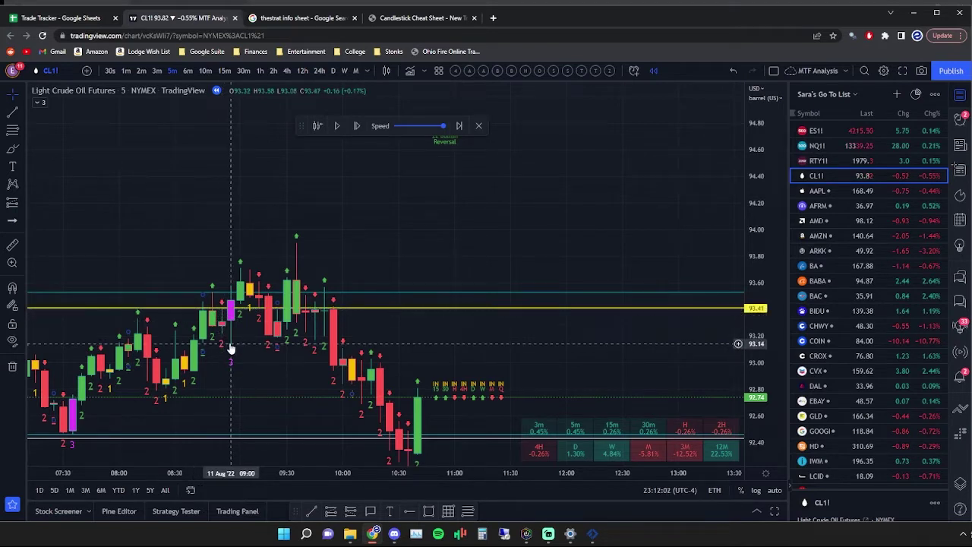
key(alt+h)
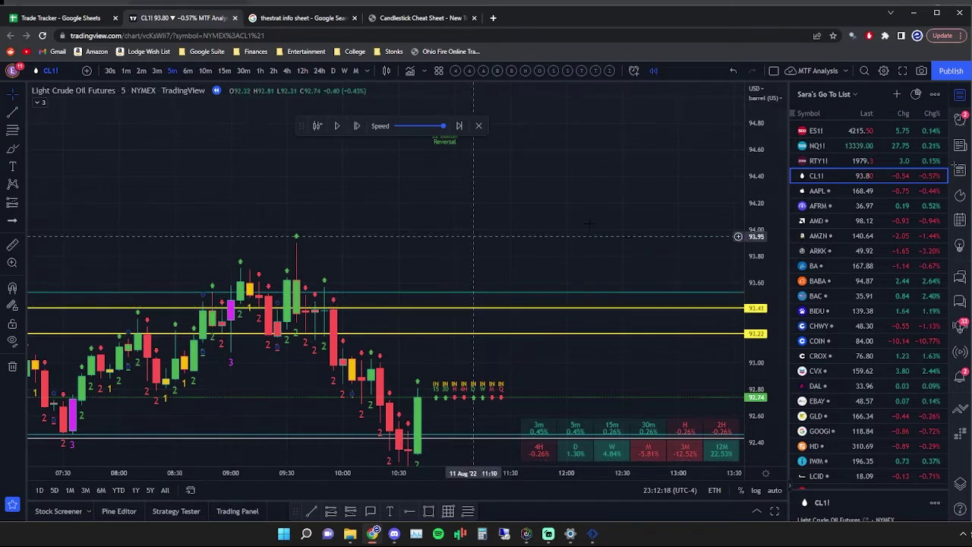
- Remove the horizontal lines at 93.41 and 93.22 from the chart
scroll(584, 395, down, 2)
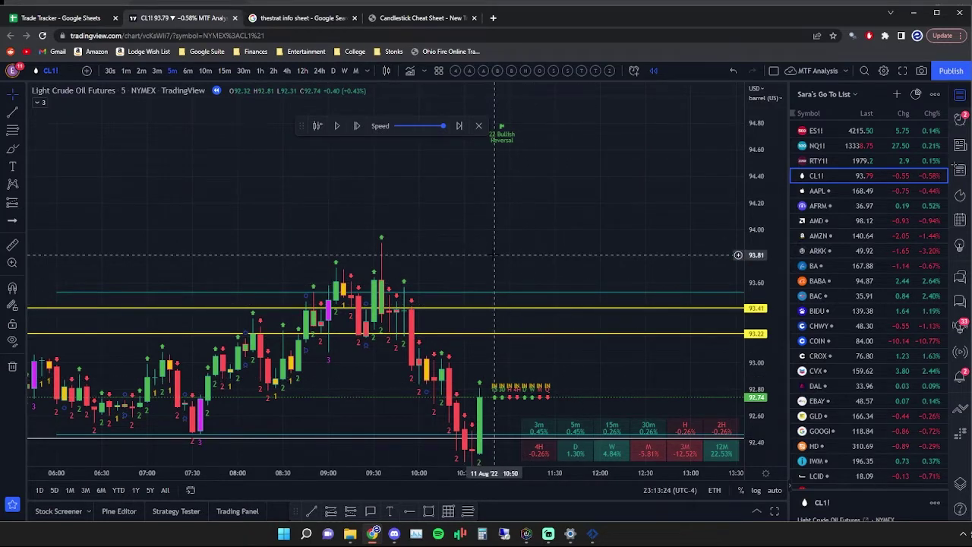
right_click(466, 234)
click(505, 417)
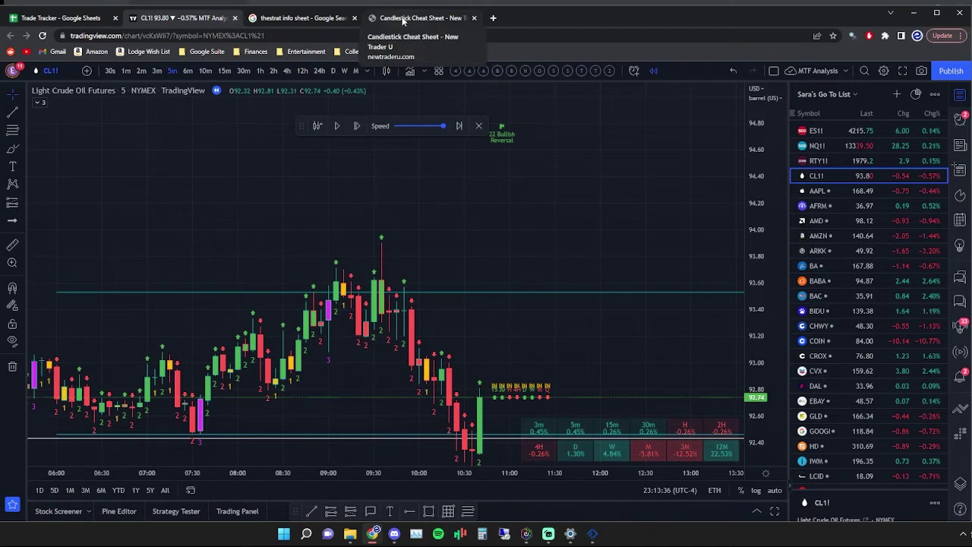
- Switch to the Candlestick Cheat Sheet page and examine the #TheStrat reversal and continuation patterns
click(403, 21)
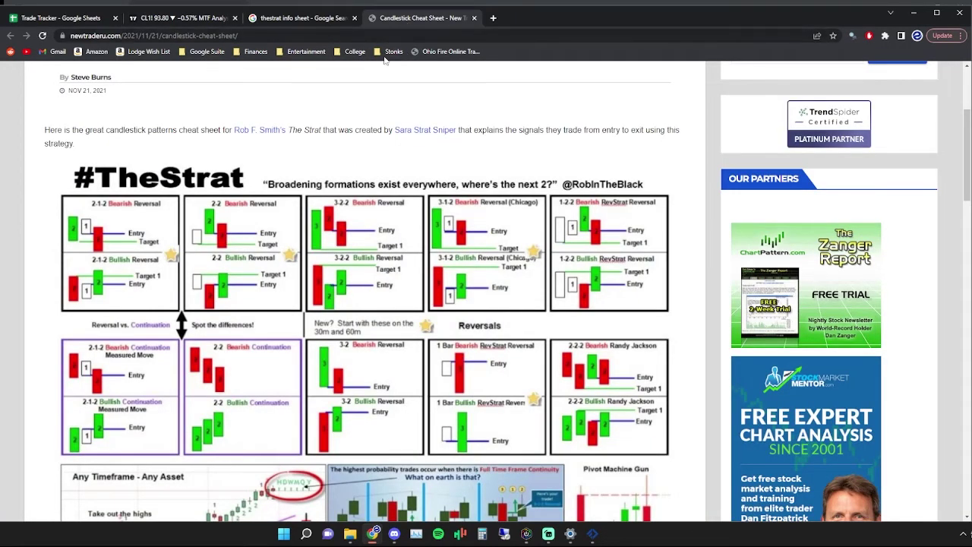
click(297, 19)
click(416, 23)
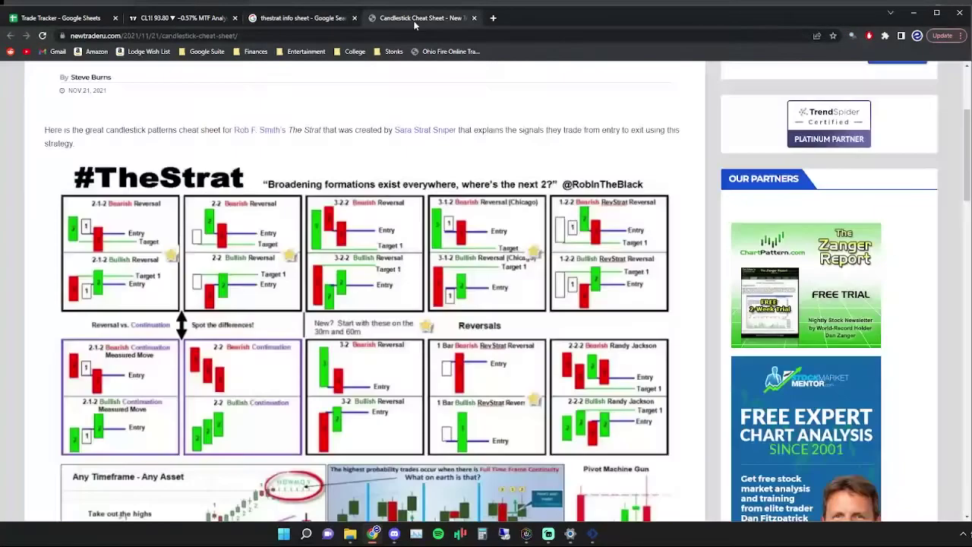
scroll(296, 242, down, 2)
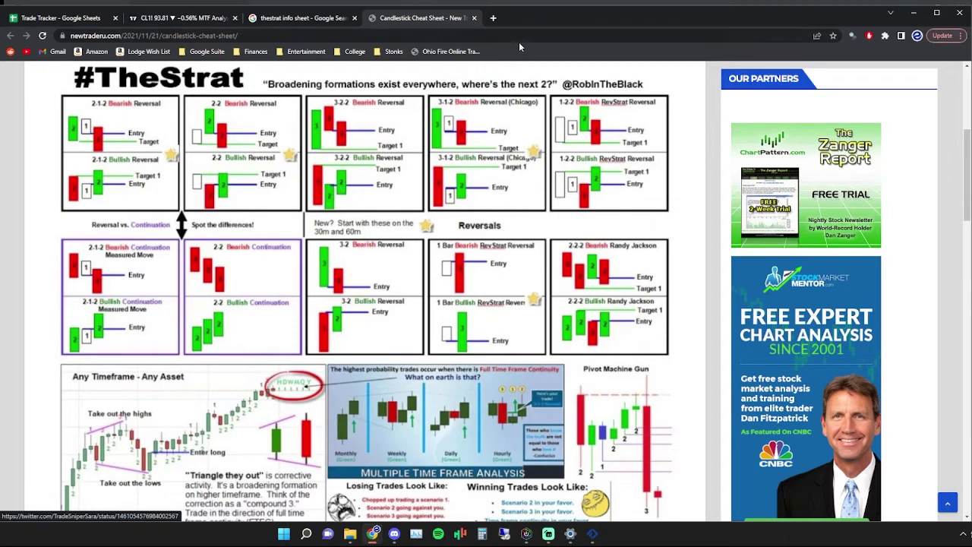
- Review the Backtesting - 15m (ES) spreadsheet in a separate tab and return to the Candlestick Cheat Sheet
click(493, 17)
click(594, 18)
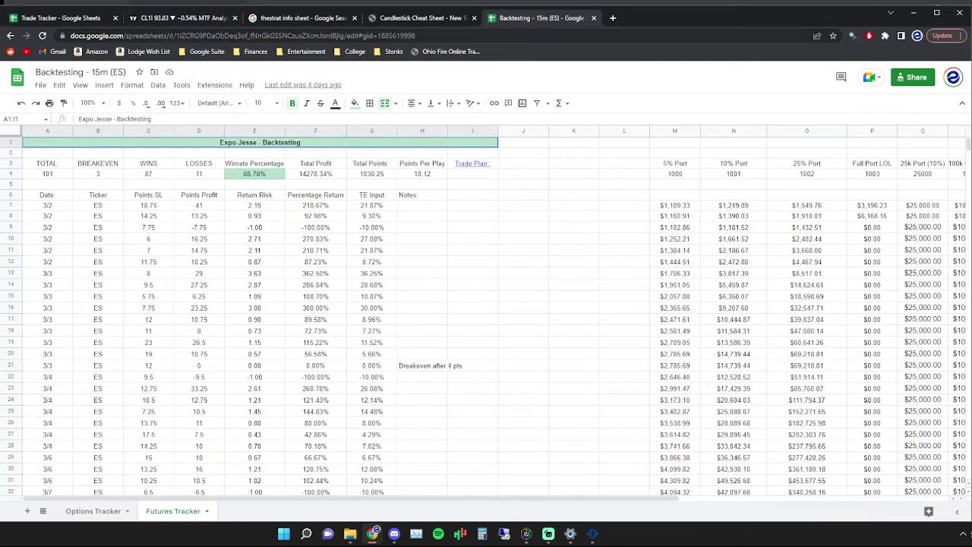
key(ctrl+2)
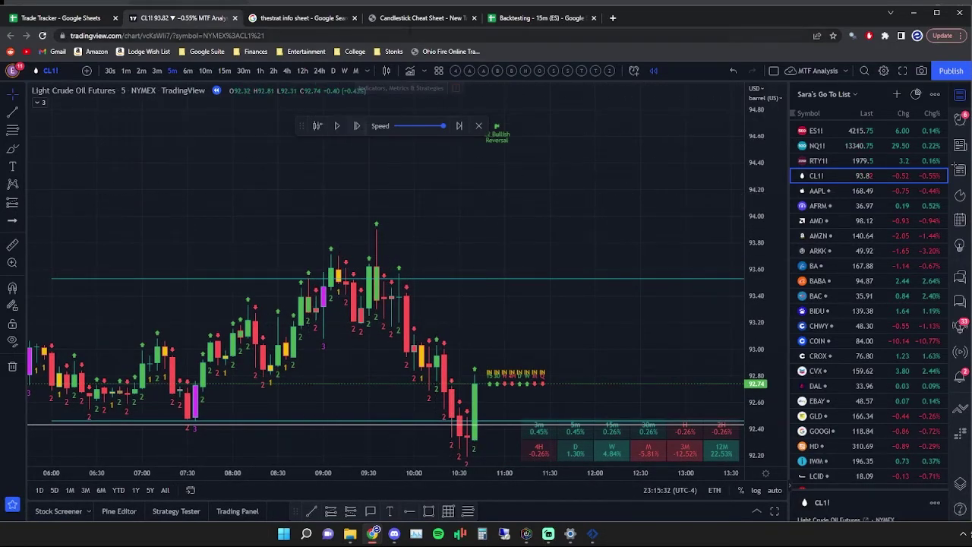
click(410, 25)
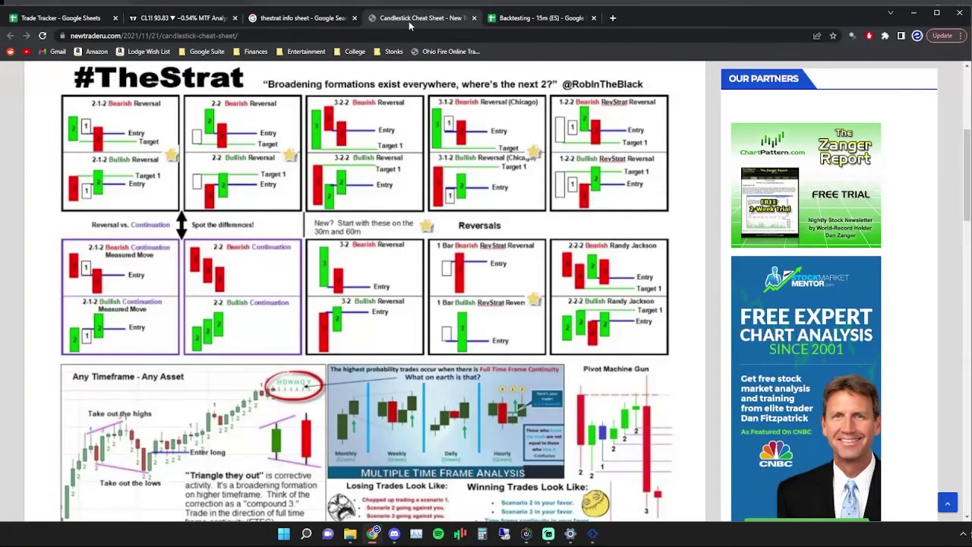
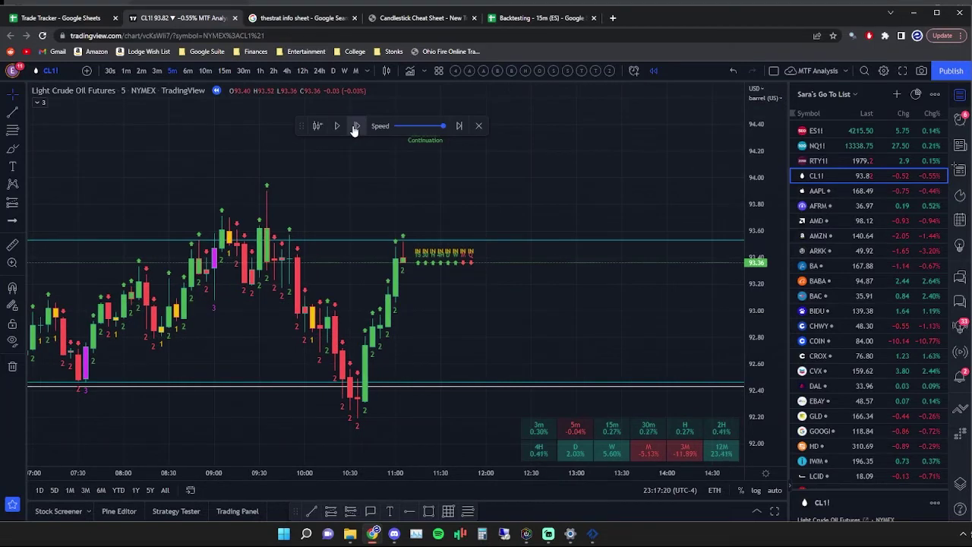
- Advance the crude oil bar replay one bar at a time up to the 11:55 candle
click(355, 126)
click(355, 126)
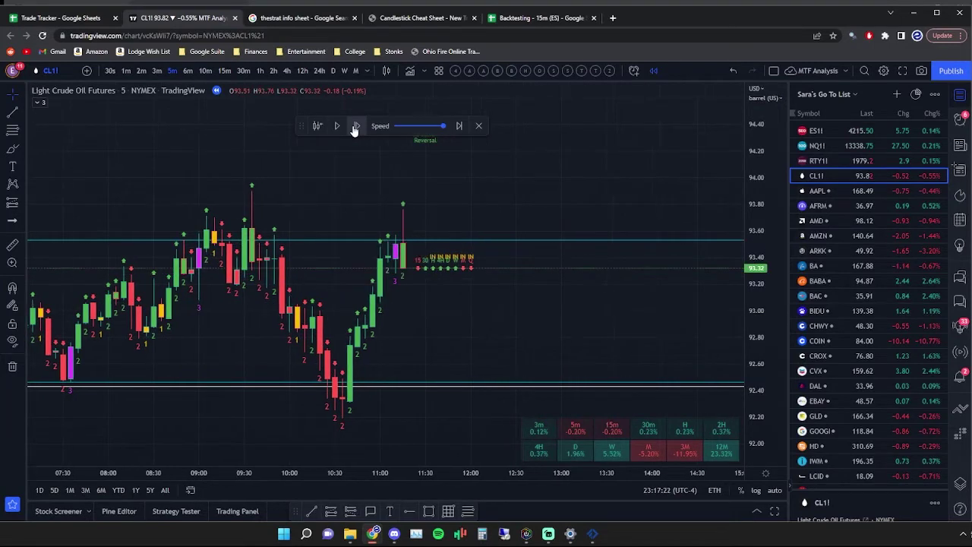
click(356, 126)
click(356, 126)
click(355, 126)
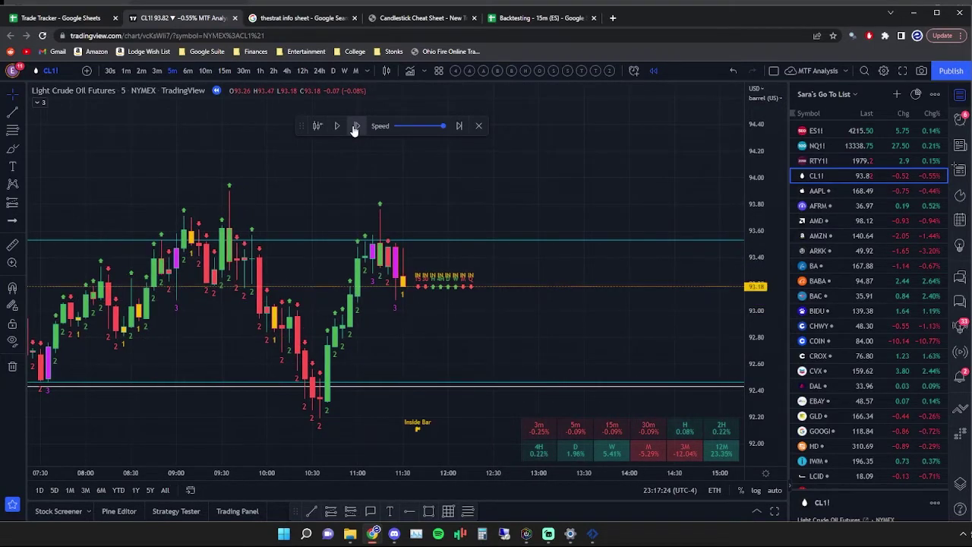
click(356, 126)
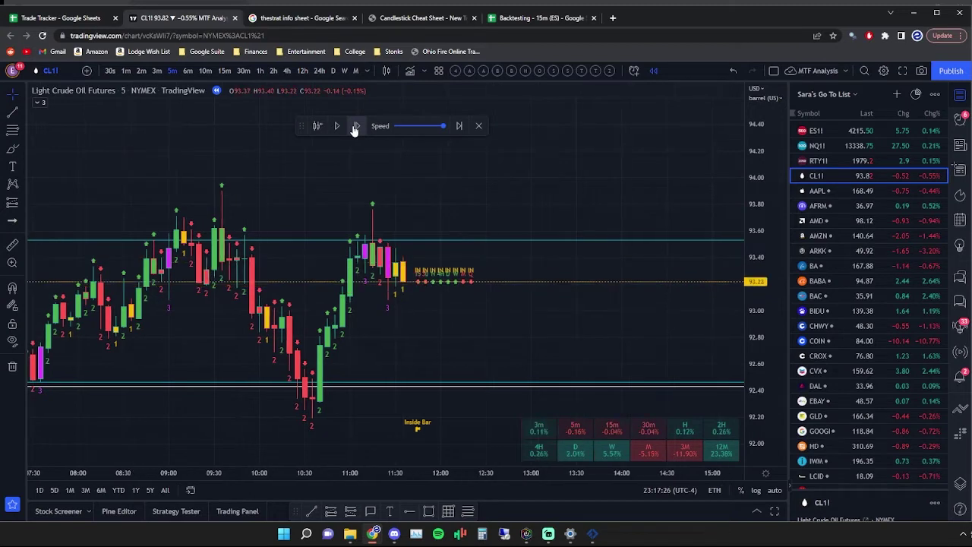
click(355, 126)
click(355, 126)
click(355, 126)
click(355, 126)
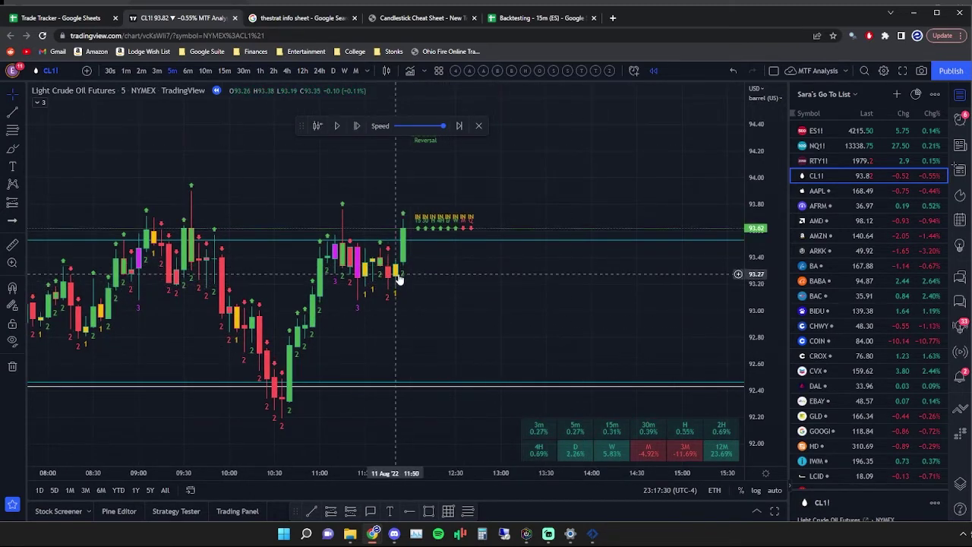
- Expand the chart's indicator list and place a captured image of the CL1! 5-minute 2-1-2 alert from Discord on the chart
click(394, 533)
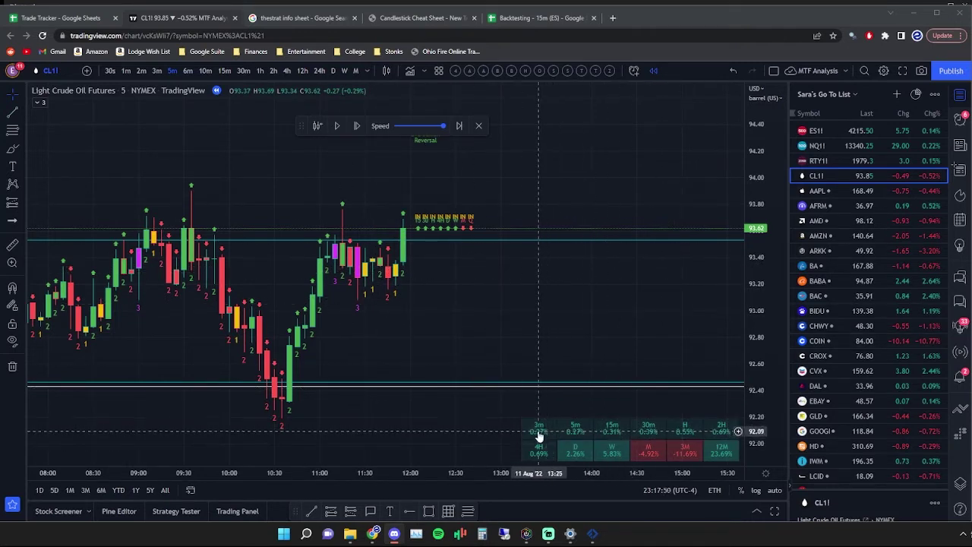
click(39, 101)
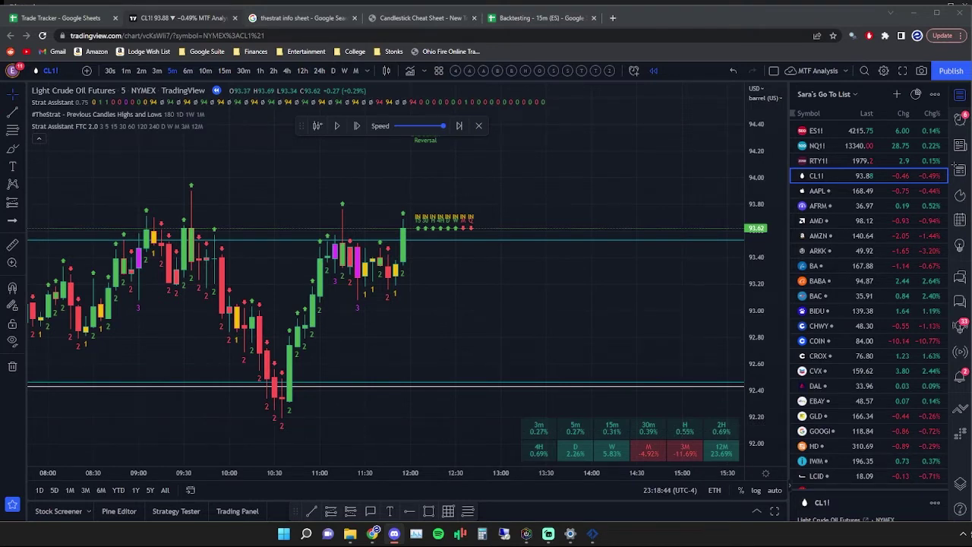
key(super+shift+s)
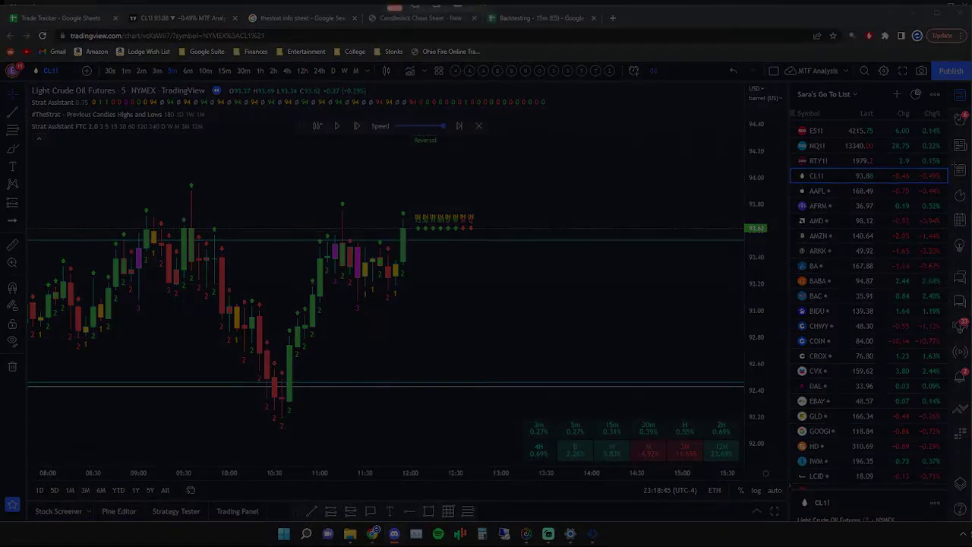
key(Escape)
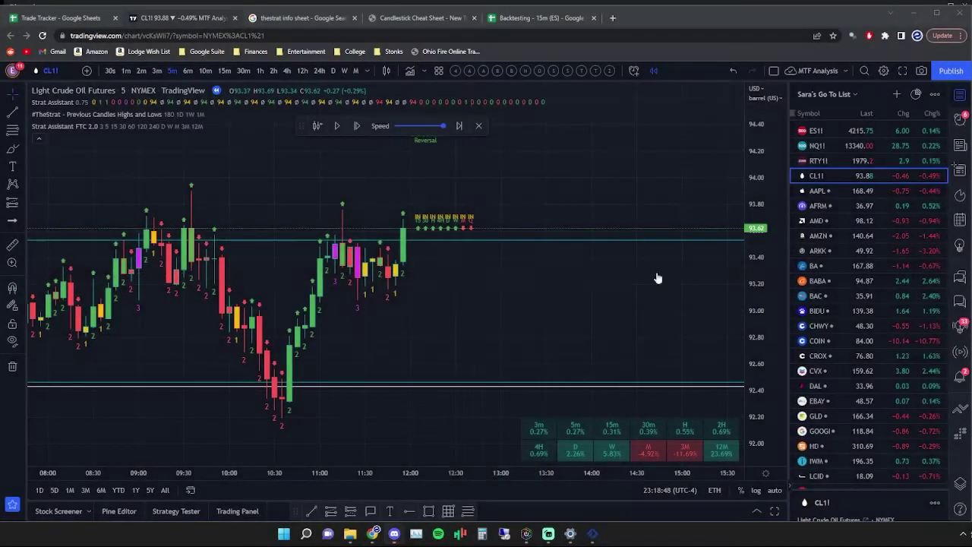
click(296, 245)
drag(297, 245, 86, 180)
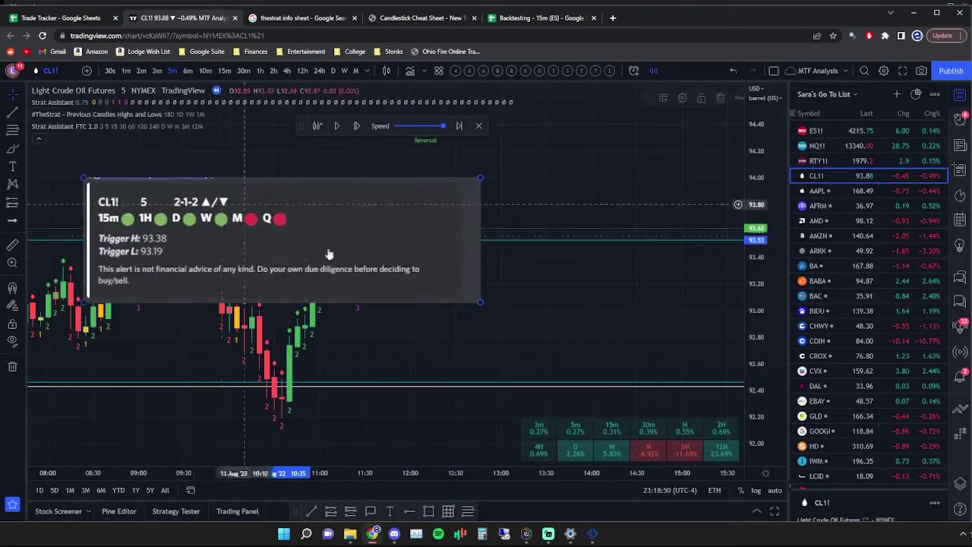
drag(293, 264, 474, 376)
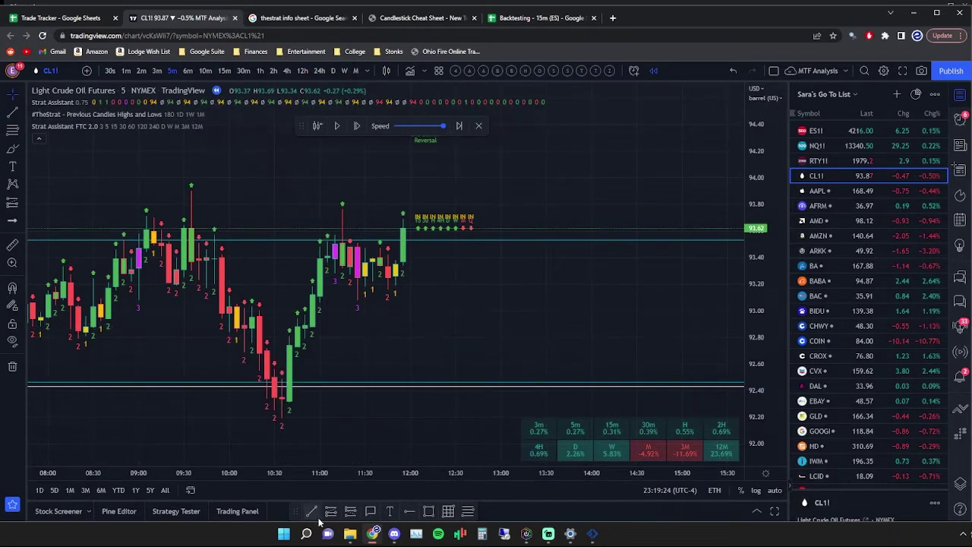
- Add a long position to the chart and place the captured CL long entry alert image over the 09:00 to 10:30 candles
click(330, 511)
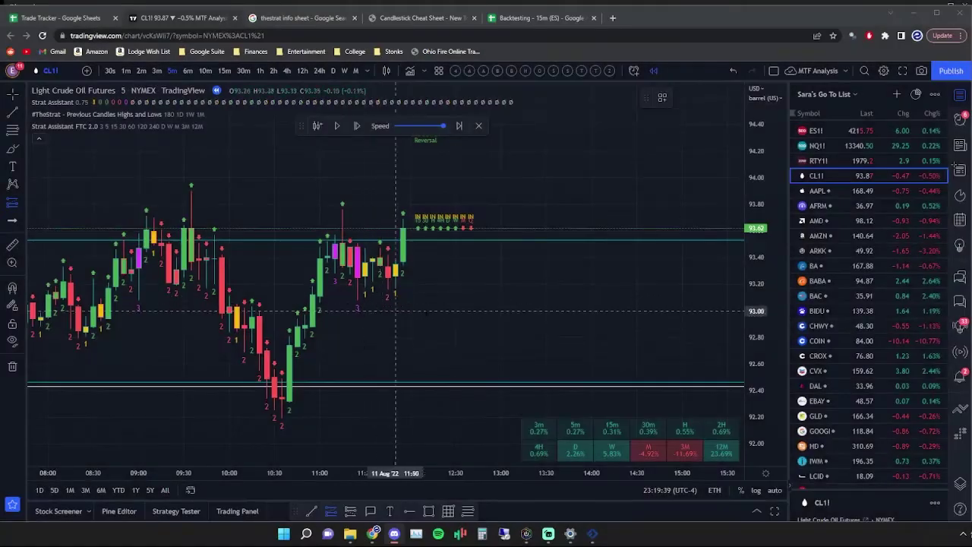
click(350, 310)
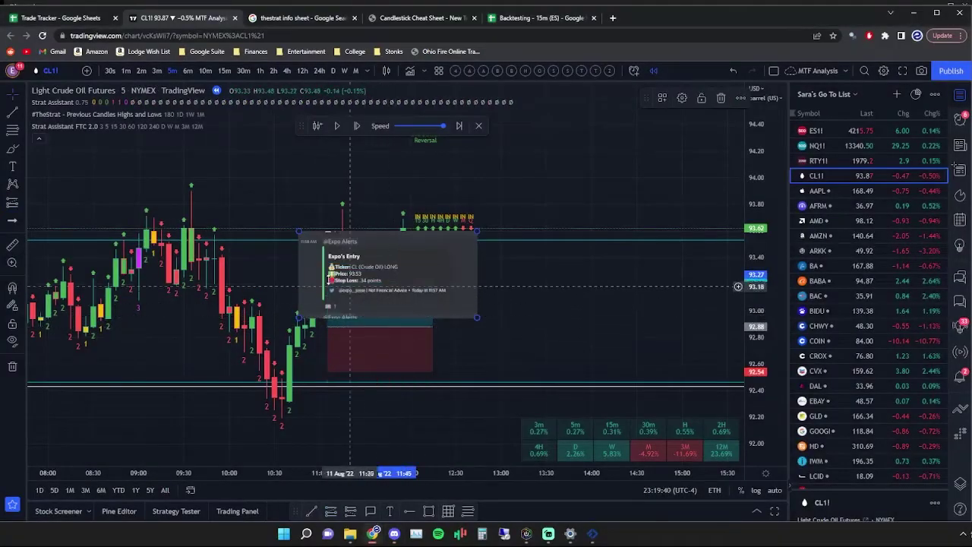
drag(363, 287, 173, 216)
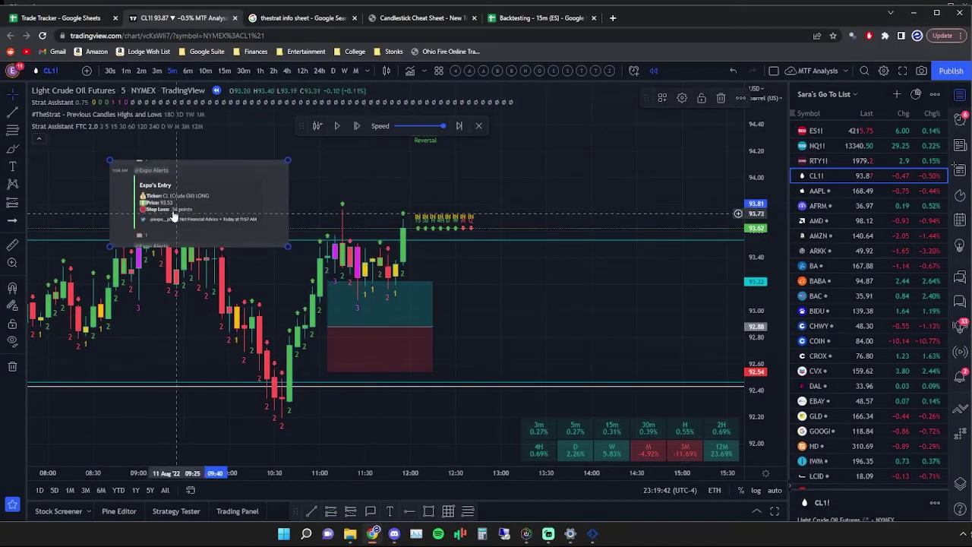
- Align the long position with the 11:50 inside bar, setting entry at 93.53, stop at 93.19 and target at 93.87
mouse_move(380, 322)
mouse_down()
mouse_move(402, 272)
mouse_move(452, 262)
mouse_move(455, 240)
mouse_up()
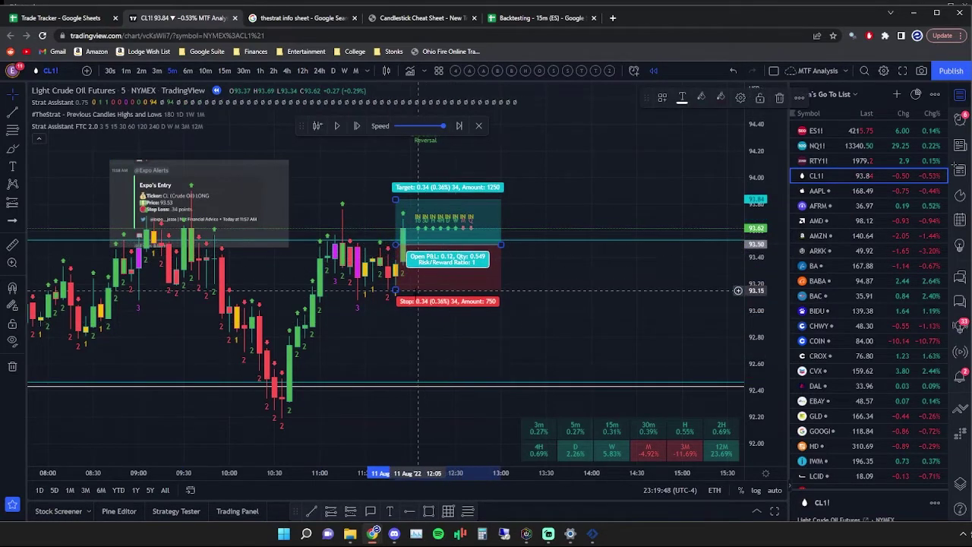
drag(396, 289, 409, 290)
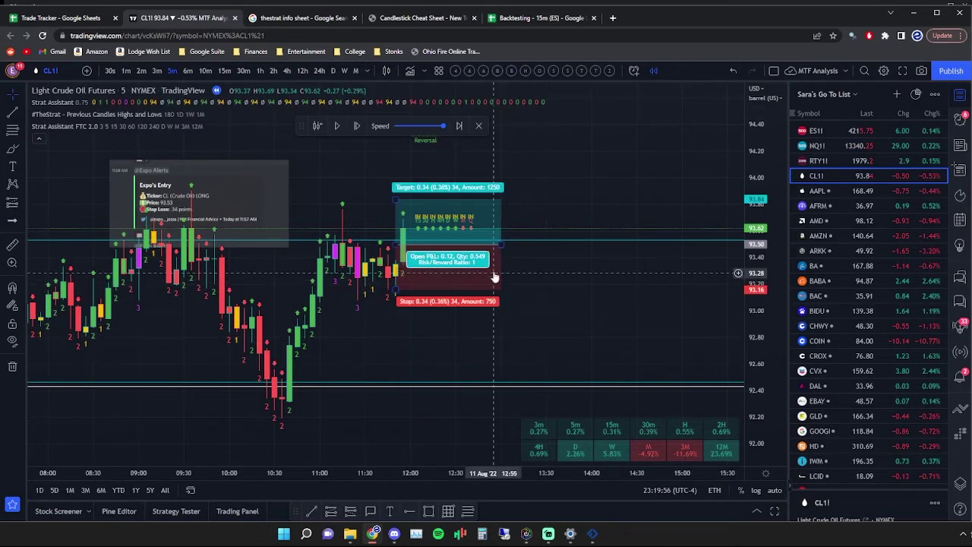
click(403, 308)
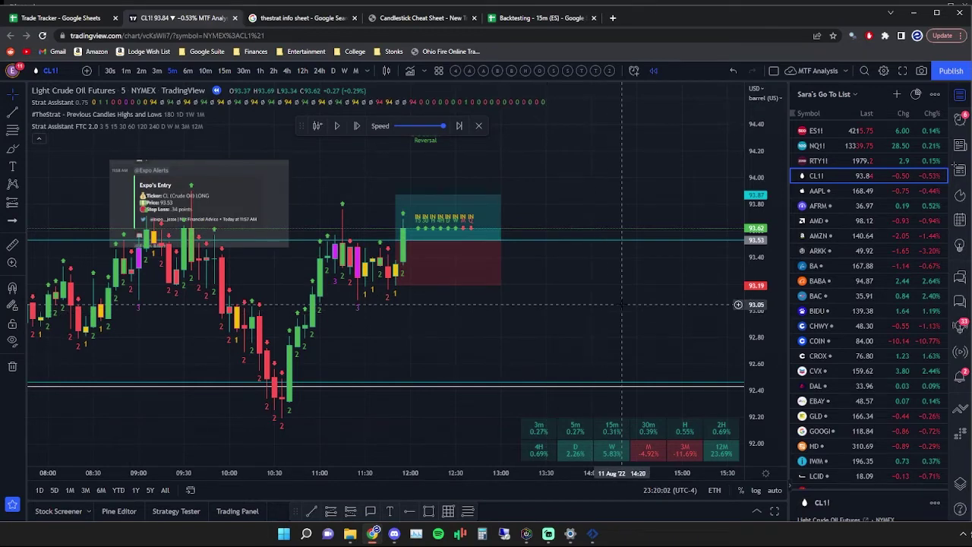
- Compare the 2-1-2 patterns on the Strat candlestick cheat sheet with the long setup on the crude oil chart
click(410, 21)
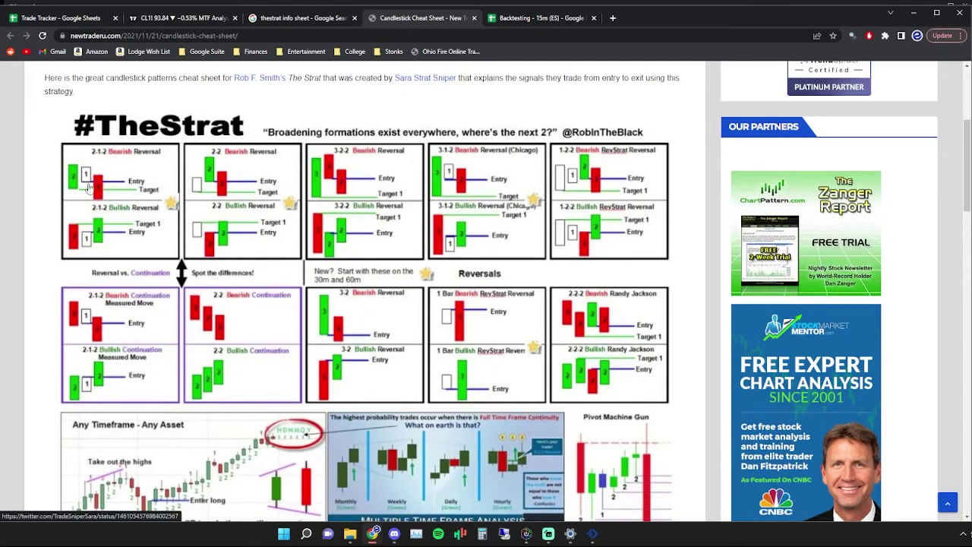
click(183, 17)
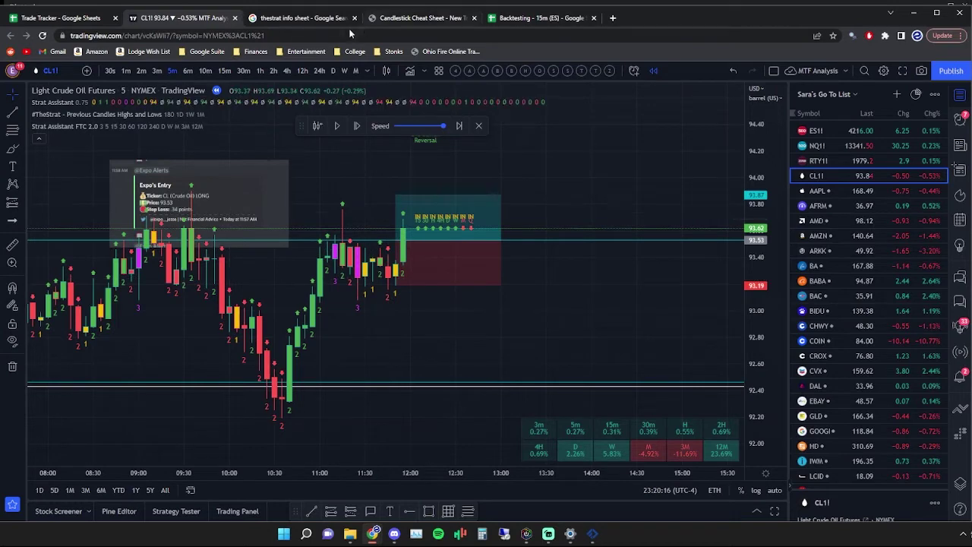
click(389, 19)
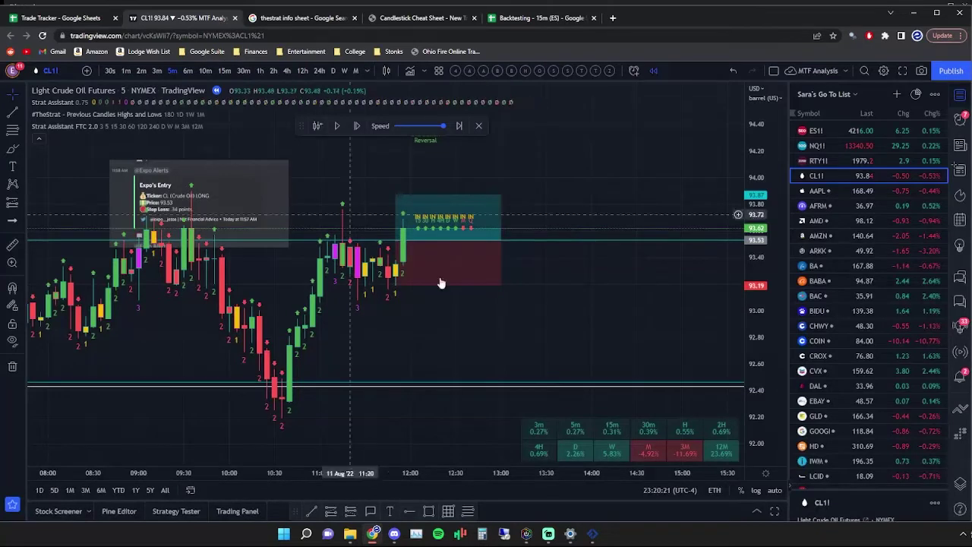
click(162, 20)
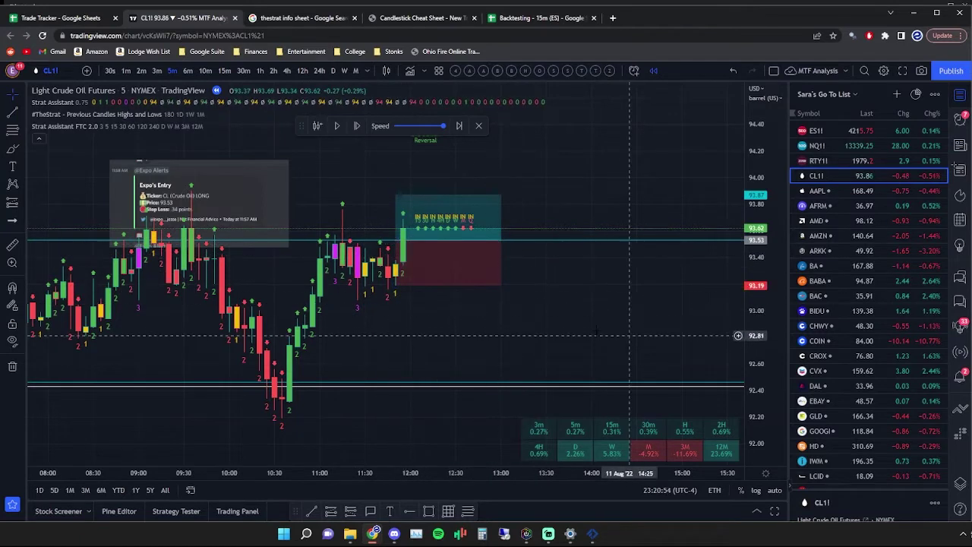
- Remove the captured CL long entry alert image from the chart
drag(239, 188, 247, 180)
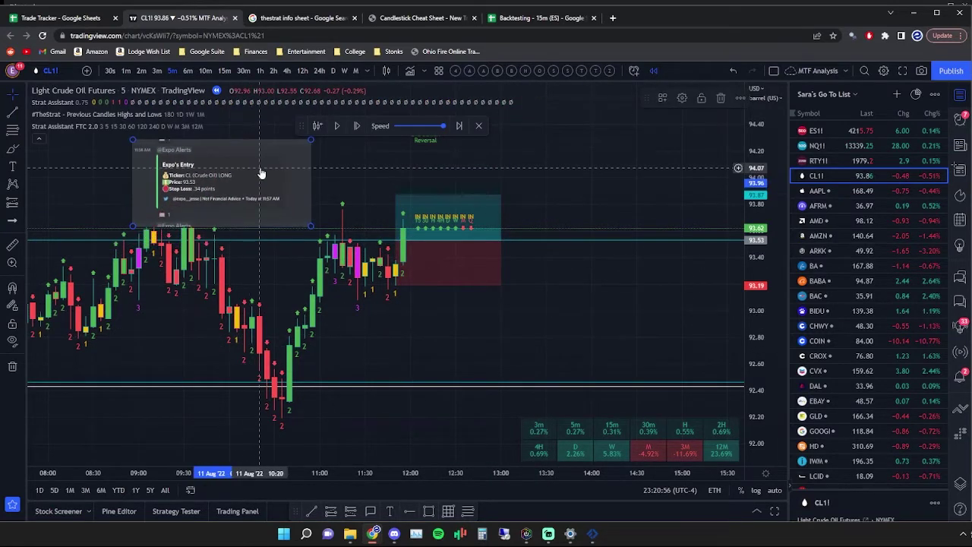
key(Delete)
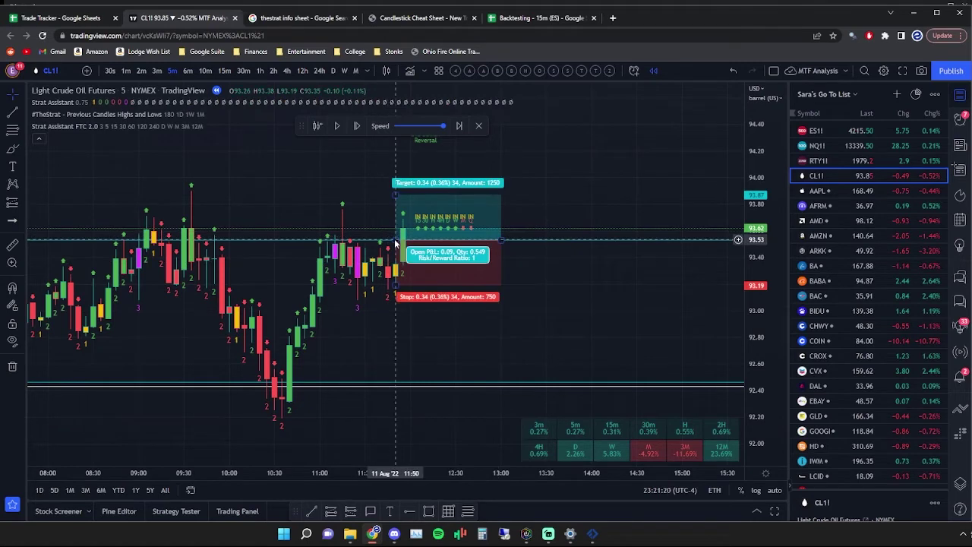
- Try the long position's entry at 93.41 and restore it to 93.53
drag(396, 240, 396, 258)
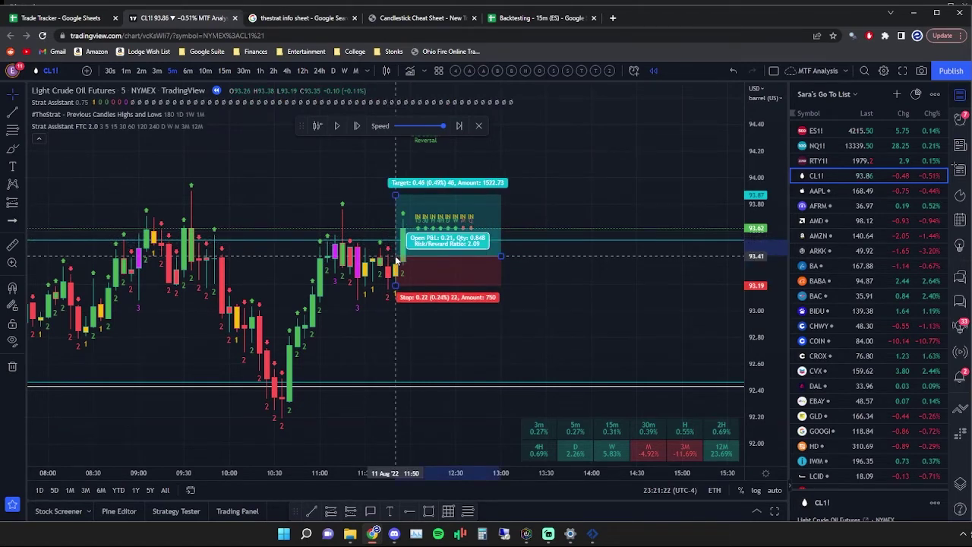
click(395, 260)
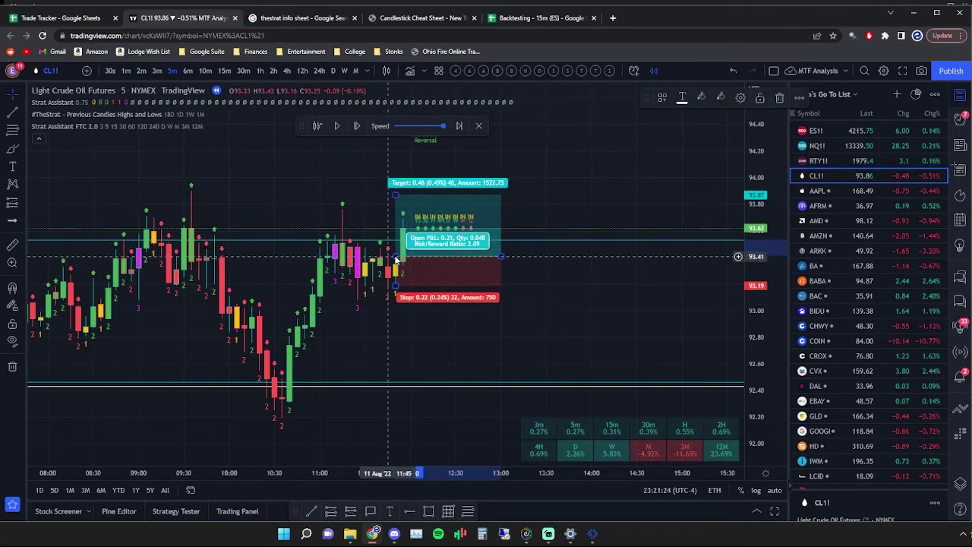
drag(398, 258, 397, 244)
- Advance the crude oil bar replay by one bar to the 12:00 candle
click(356, 125)
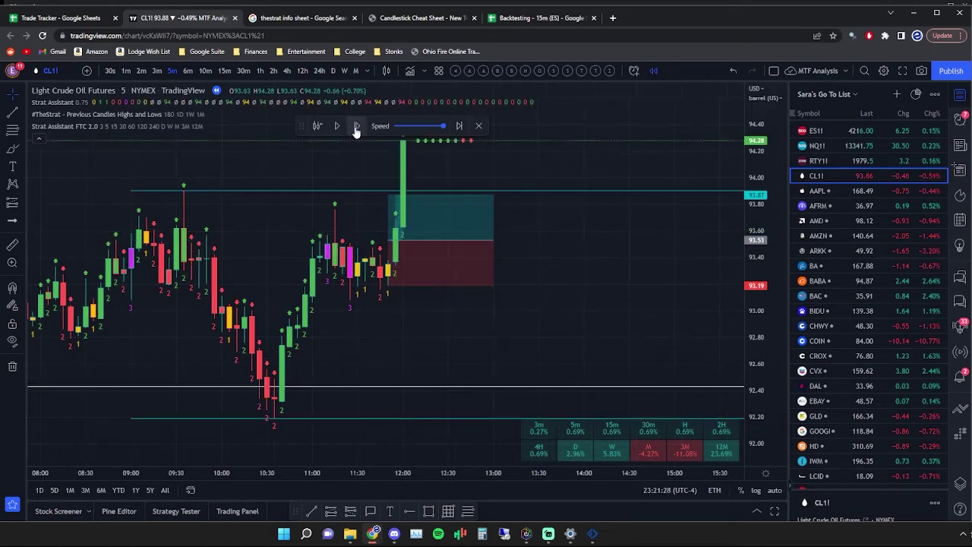
scroll(429, 239, down, 3)
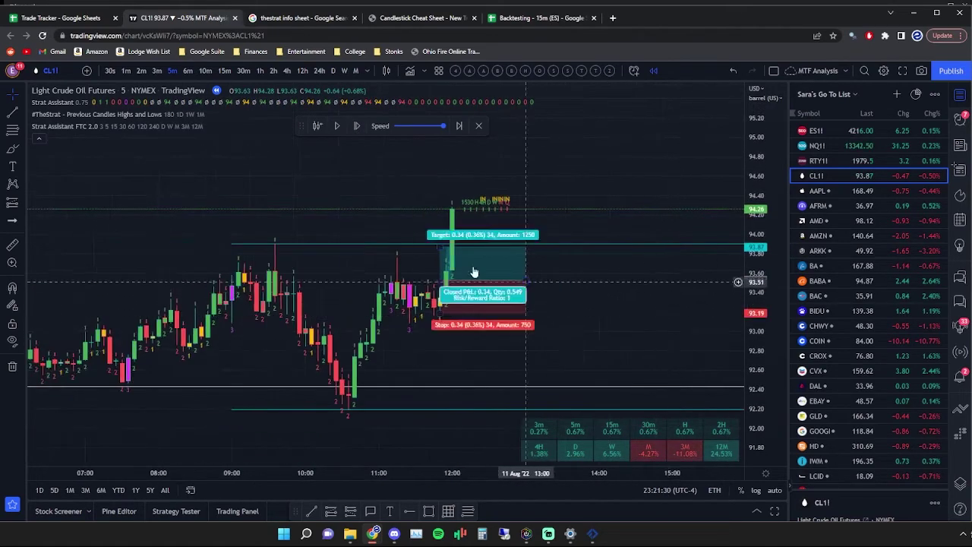
scroll(636, 321, down, 2)
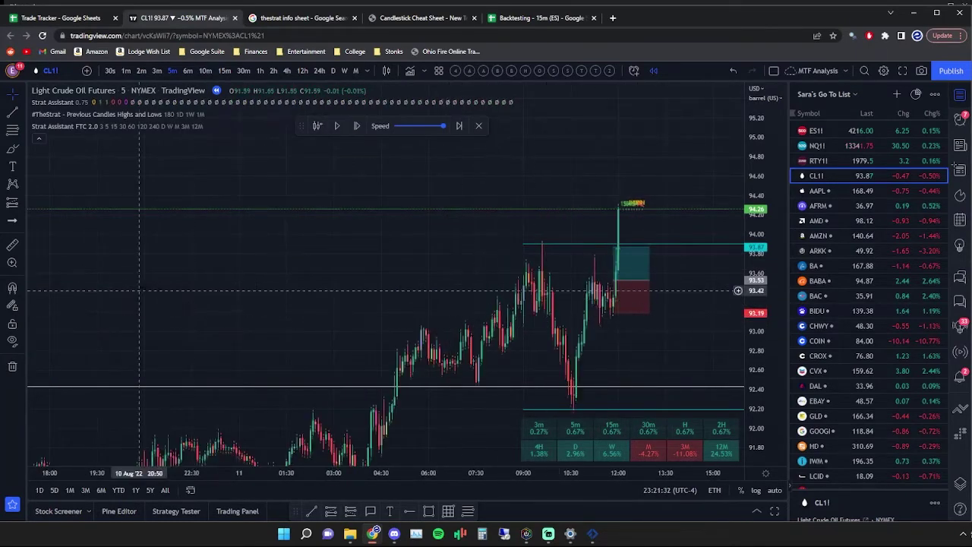
scroll(437, 308, up, 3)
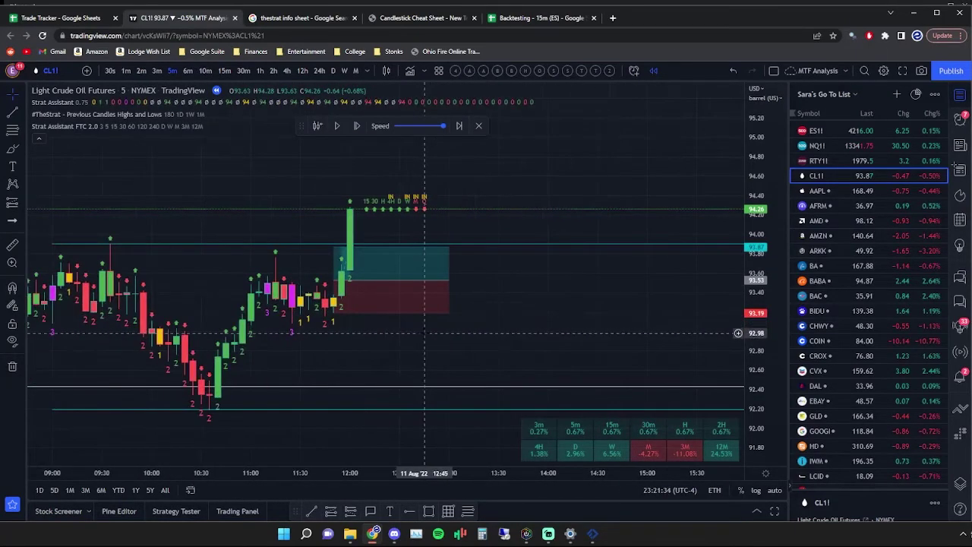
scroll(423, 332, down, 3)
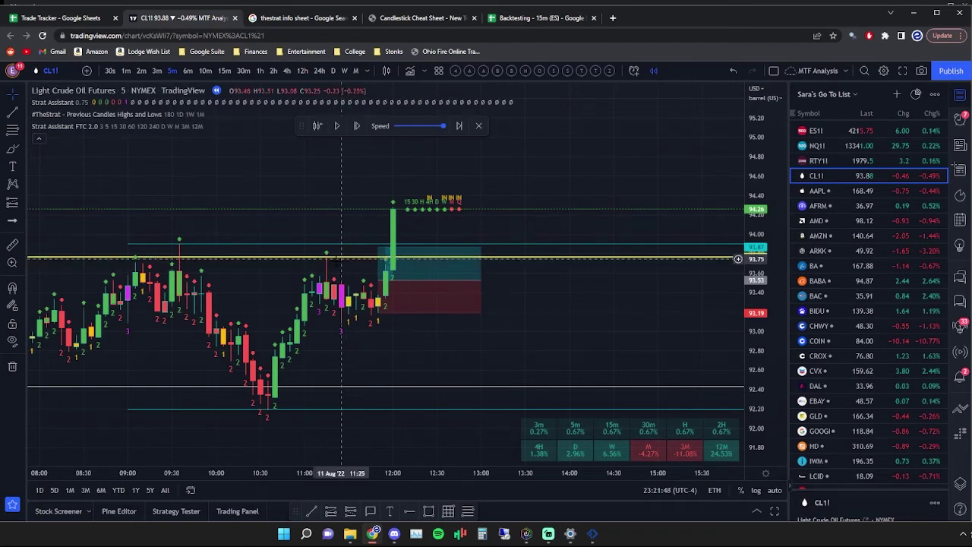
- Look back through earlier price action and place a horizontal line at 94.71, at the 3 August swing high
click(219, 244)
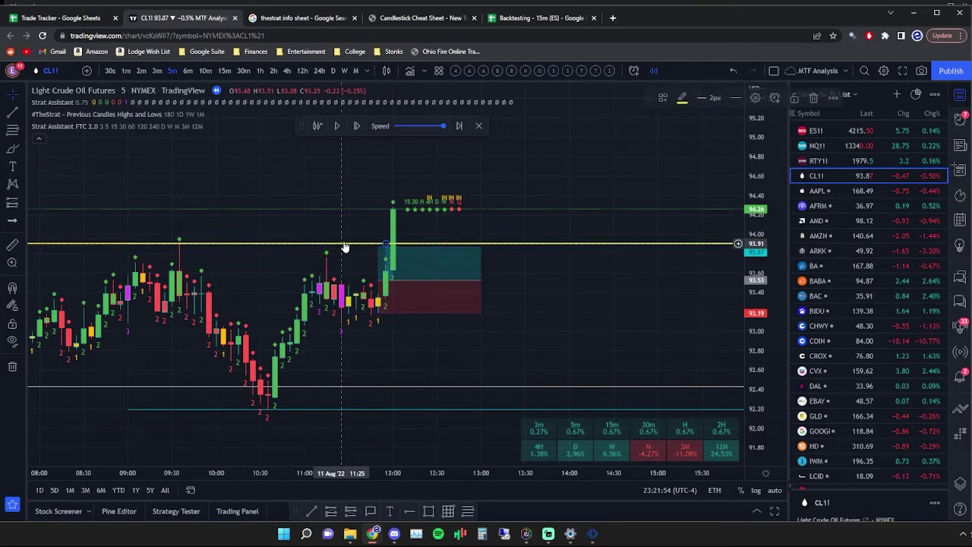
scroll(343, 250, down, 5)
scroll(285, 282, down, 10)
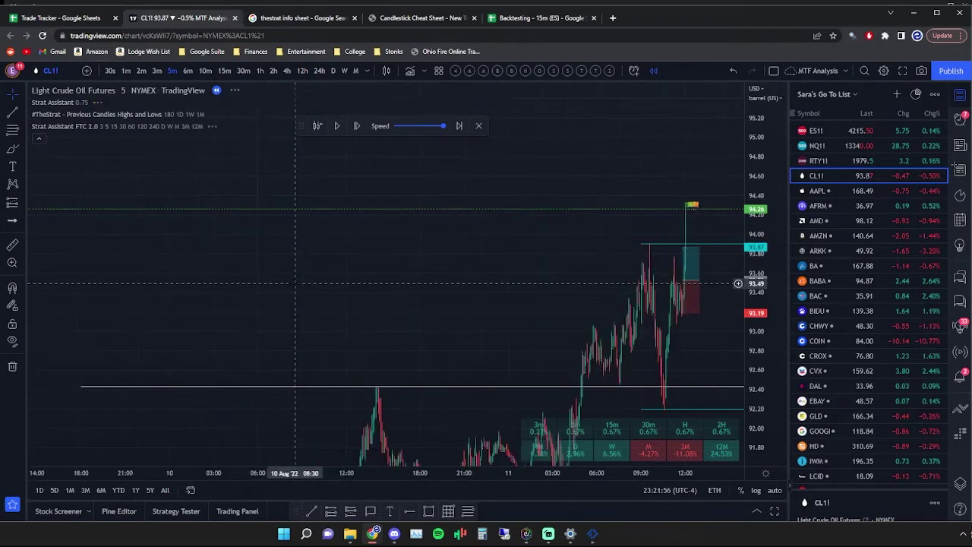
scroll(289, 285, down, 3)
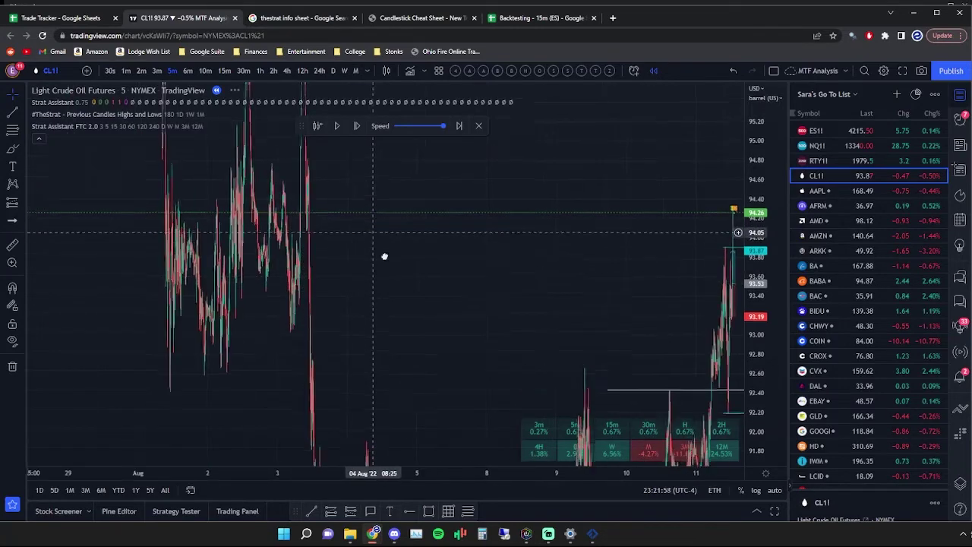
scroll(384, 256, up, 5)
scroll(228, 243, up, 5)
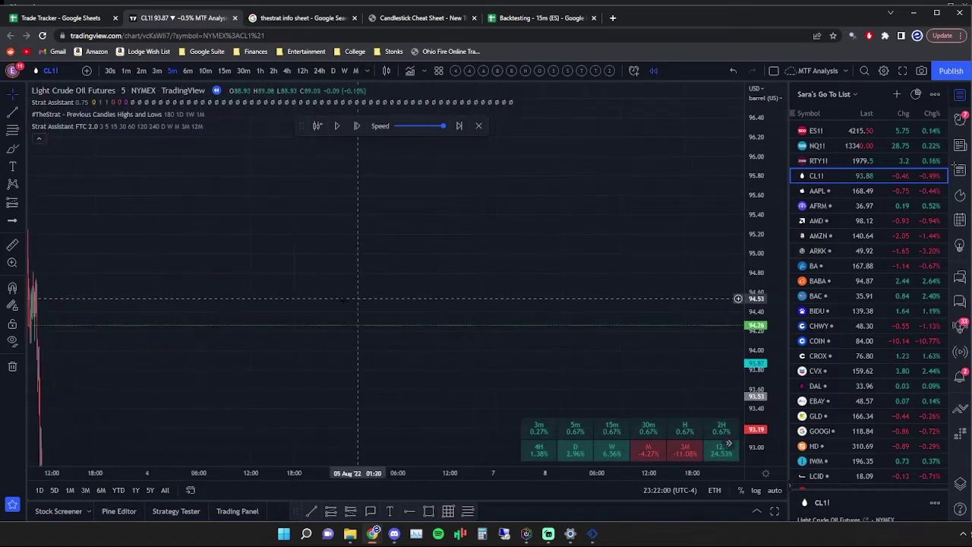
scroll(559, 254, up, 3)
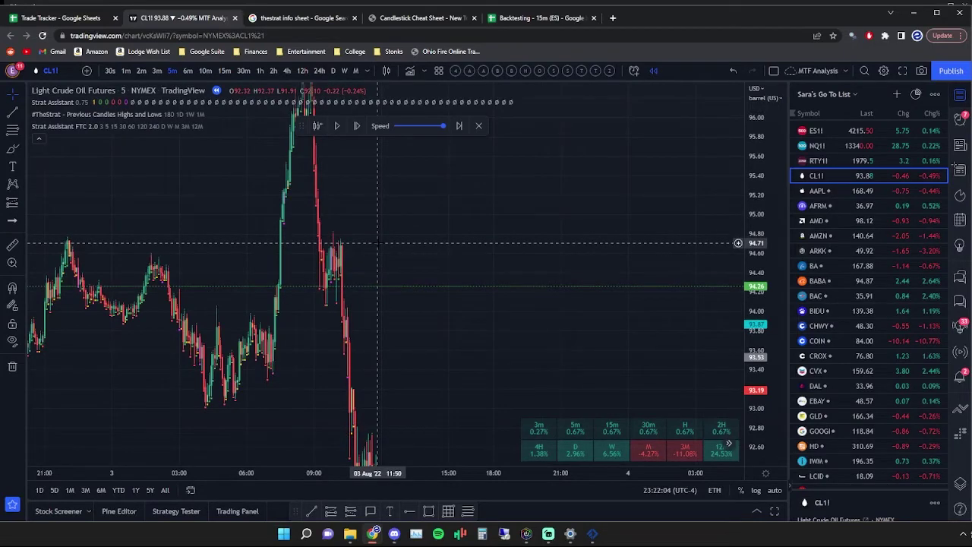
drag(377, 243, 284, 243)
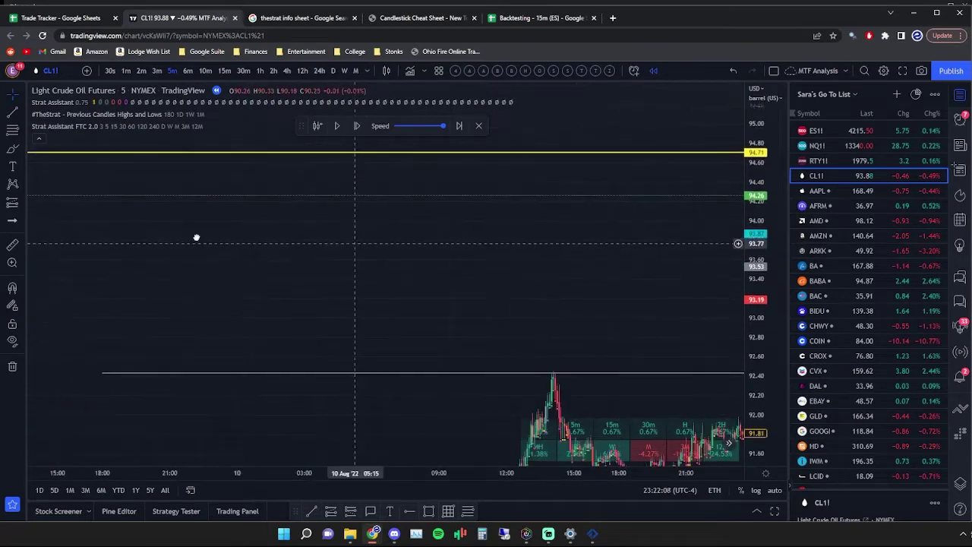
- Advance the bar replay one bar at a time until price reaches the 94.71 line
click(358, 126)
click(358, 126)
click(357, 126)
click(358, 126)
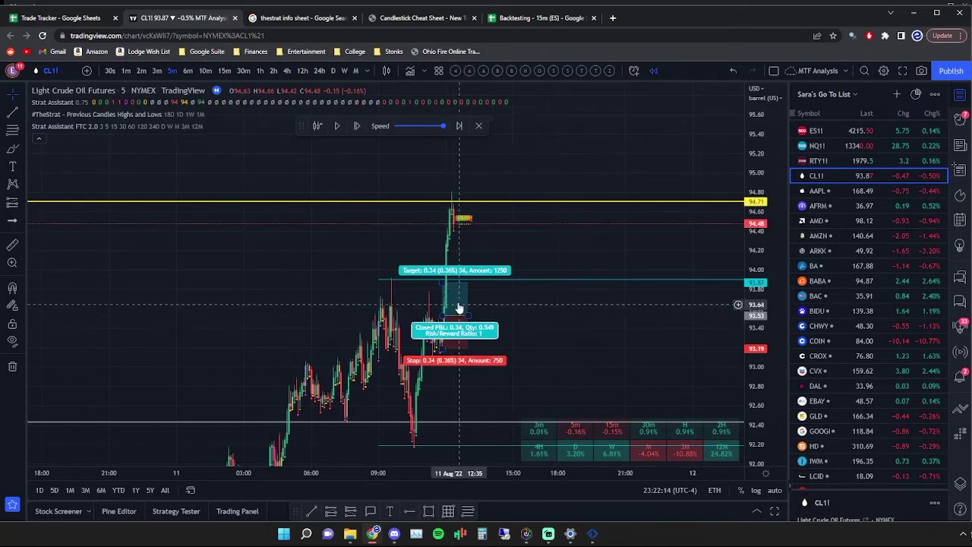
- Raise the long position's target to 94.70 and extend its end to about 16:30
drag(441, 280, 441, 201)
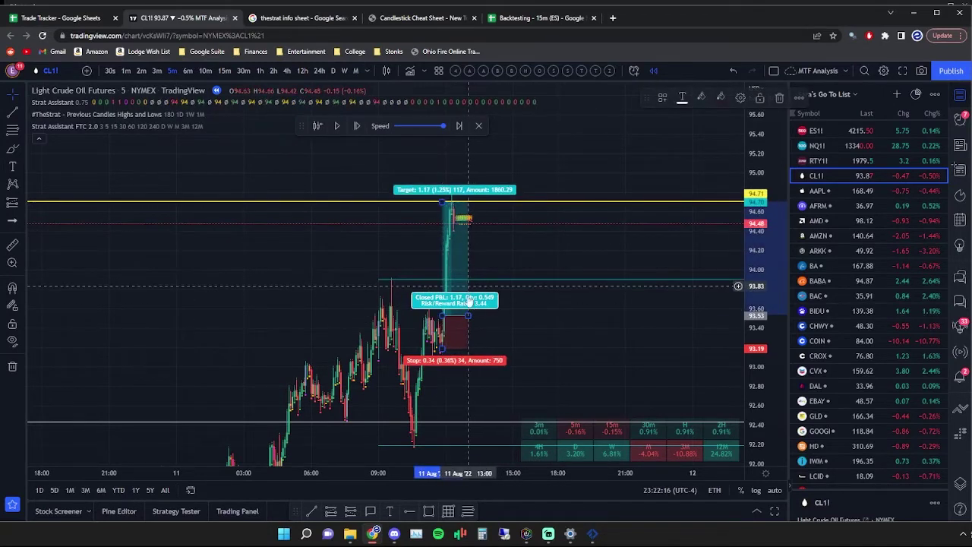
drag(469, 302, 547, 318)
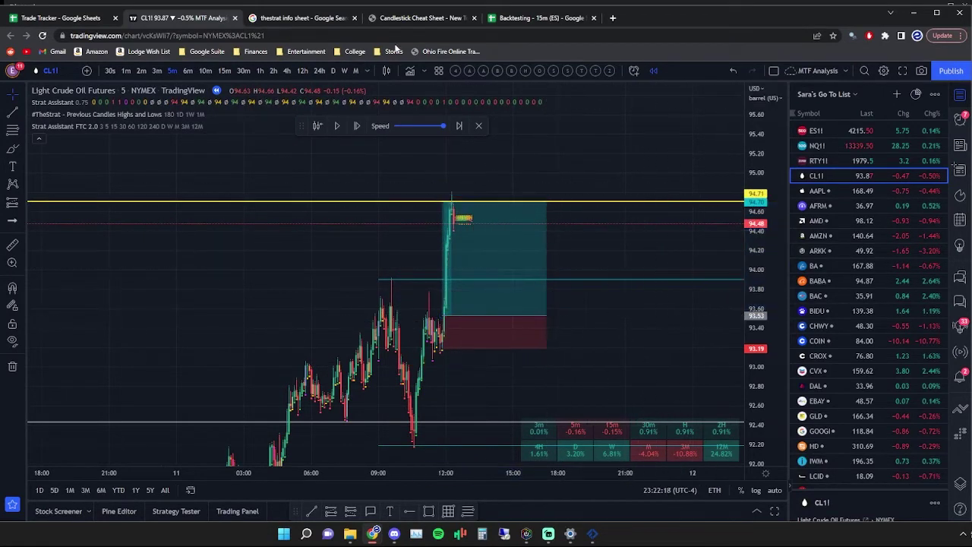
- Continue the bar replay one bar at a time up to the 12:50 candle
click(363, 126)
click(363, 126)
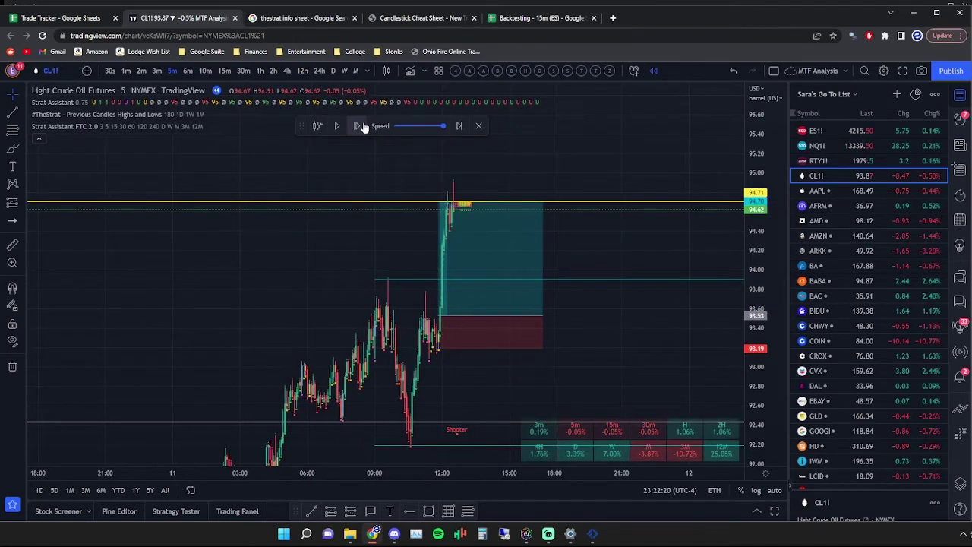
click(363, 126)
click(363, 126)
click(363, 126)
click(363, 126)
scroll(342, 353, up, 5)
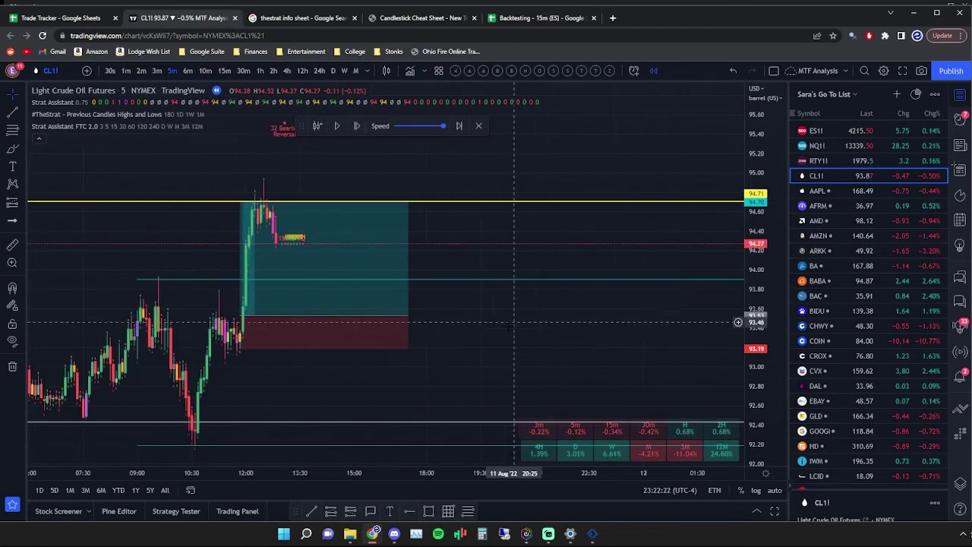
- Restart the bar replay from the 10:35 candle on 11 August and advance it by one bar
drag(342, 353, 511, 341)
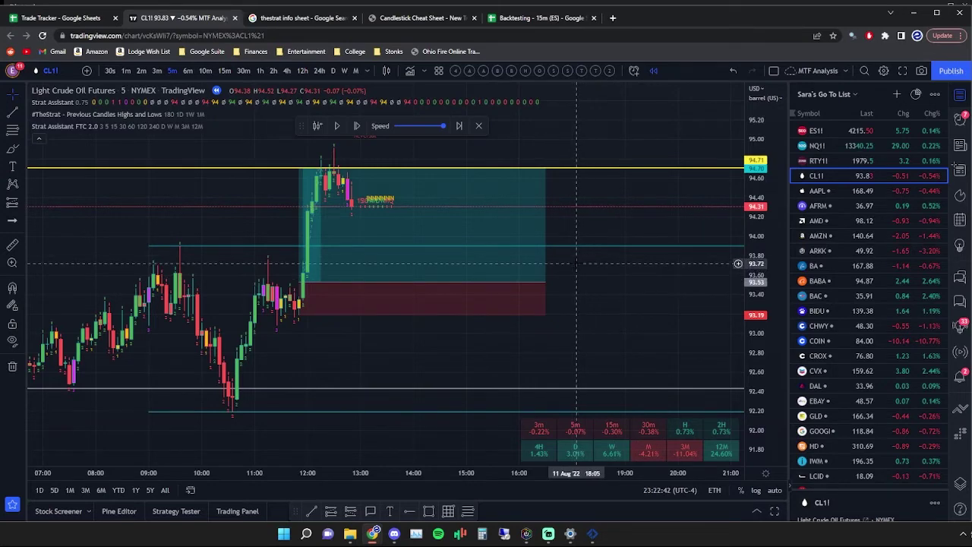
drag(325, 332, 520, 339)
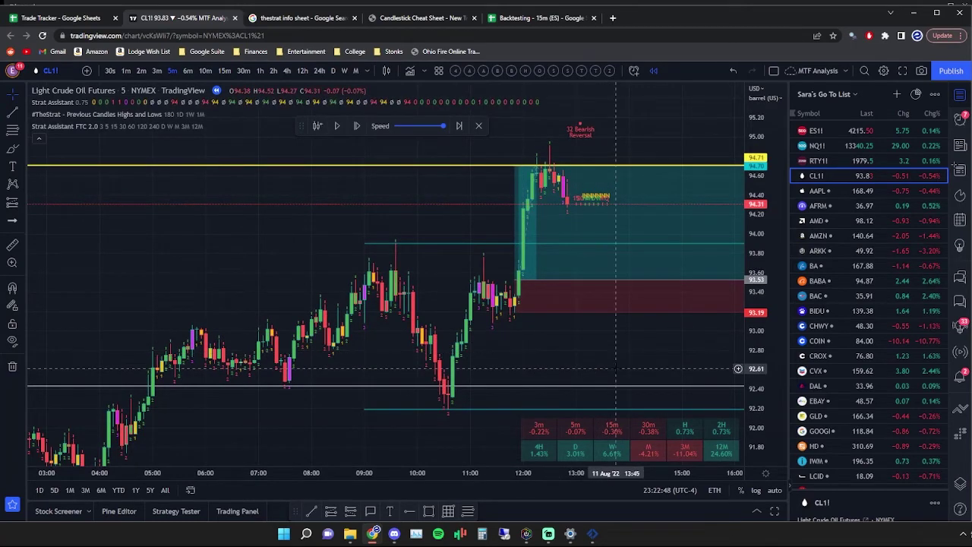
drag(773, 369, 738, 321)
click(318, 126)
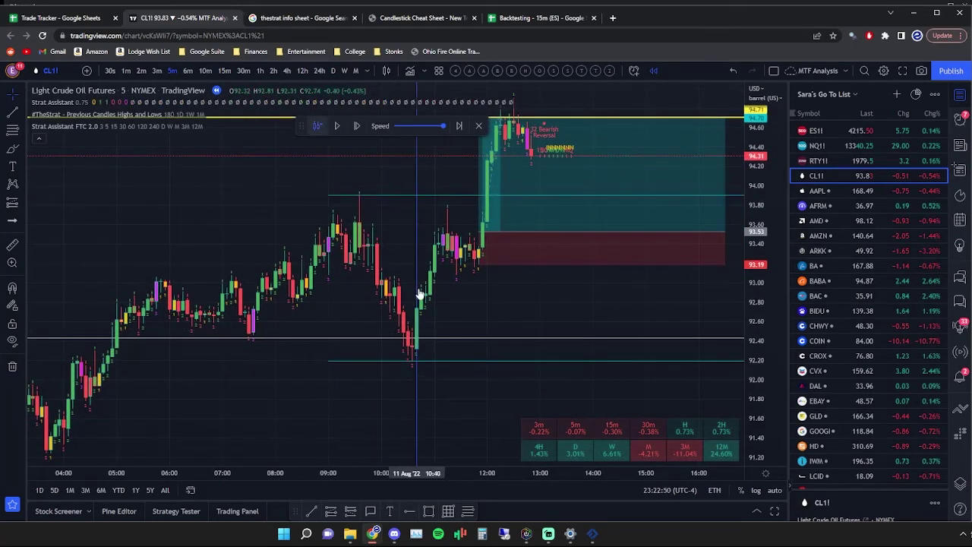
click(414, 345)
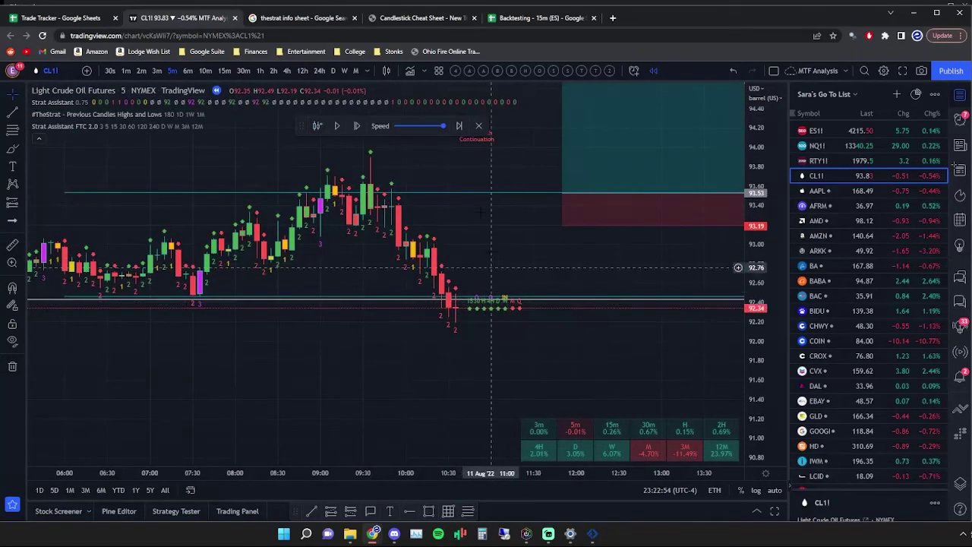
click(356, 126)
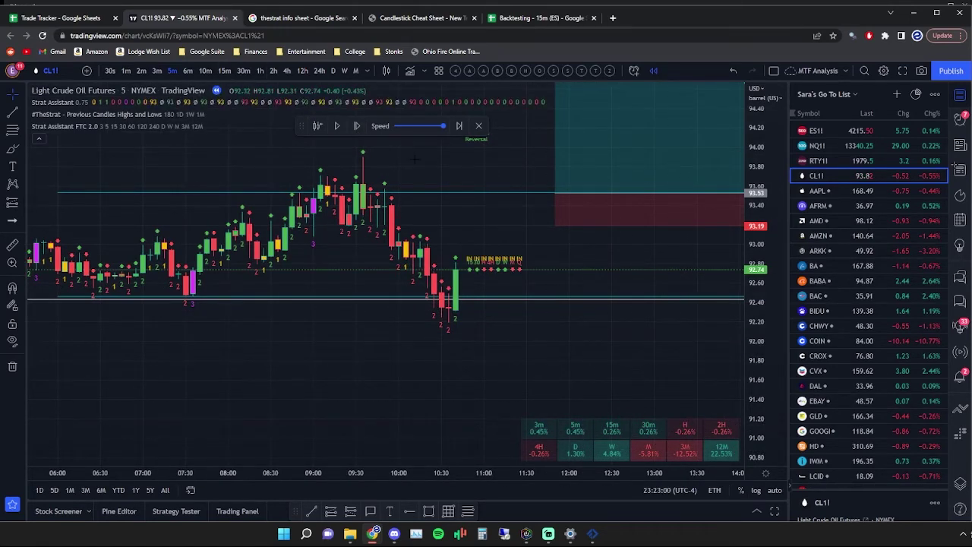
- Switch the chart to the 15-minute timeframe and advance the replay to the 10:45 candle
key(1)
key(5)
key(Return)
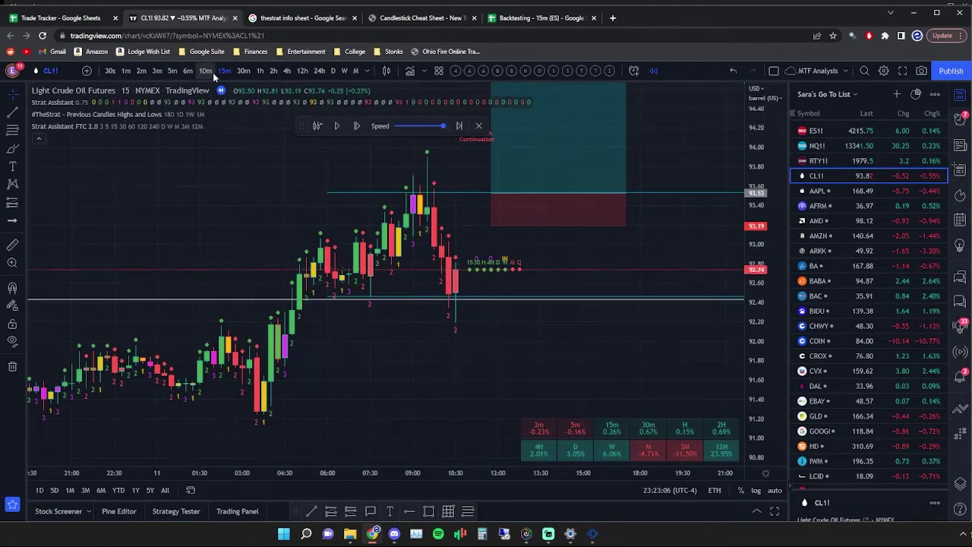
click(356, 126)
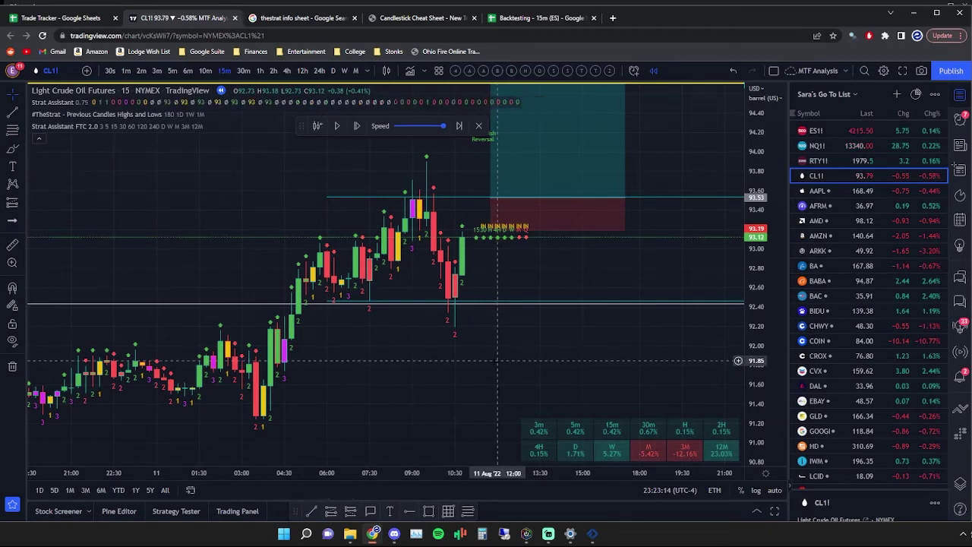
- Add a long position at the 10:45 candle with entry at 92.81, stop at 92.19 and target at 93.34
click(331, 516)
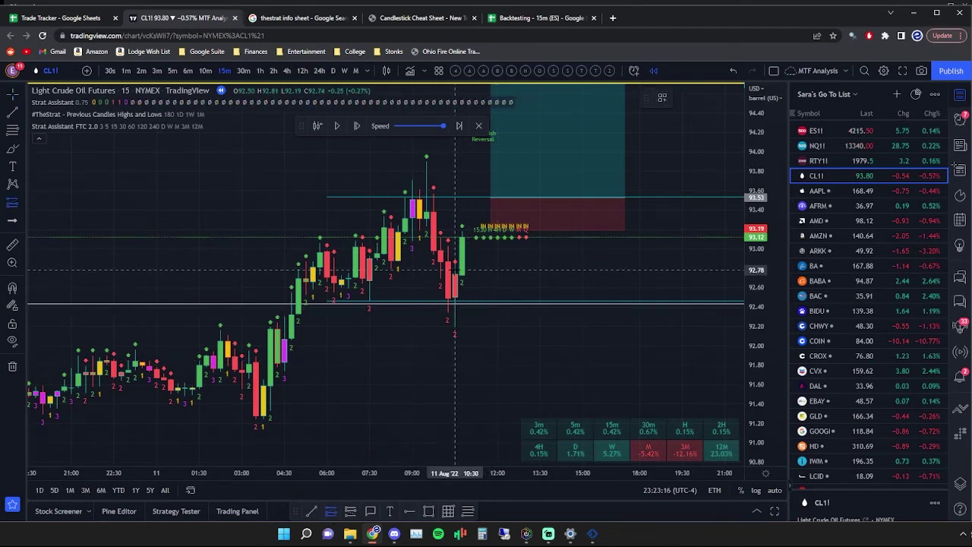
click(461, 267)
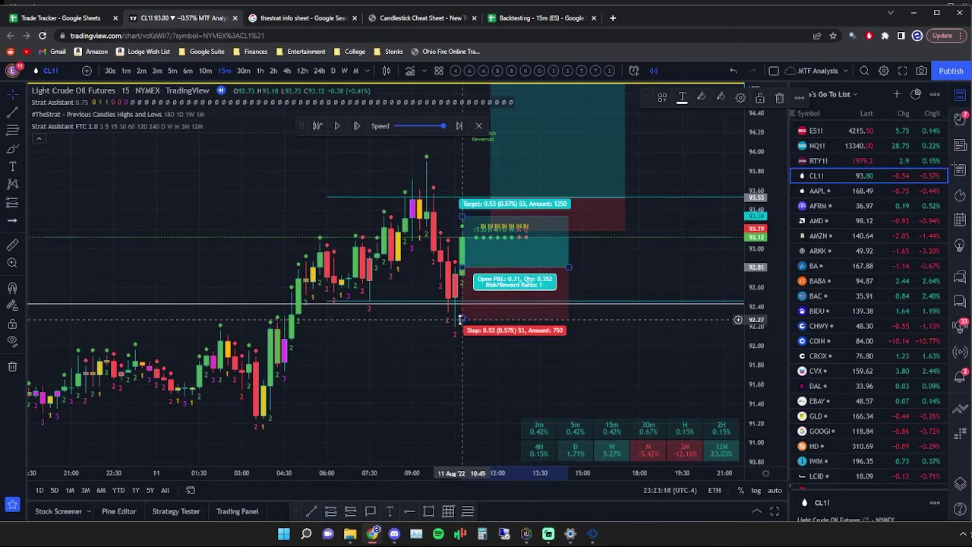
drag(462, 313, 463, 327)
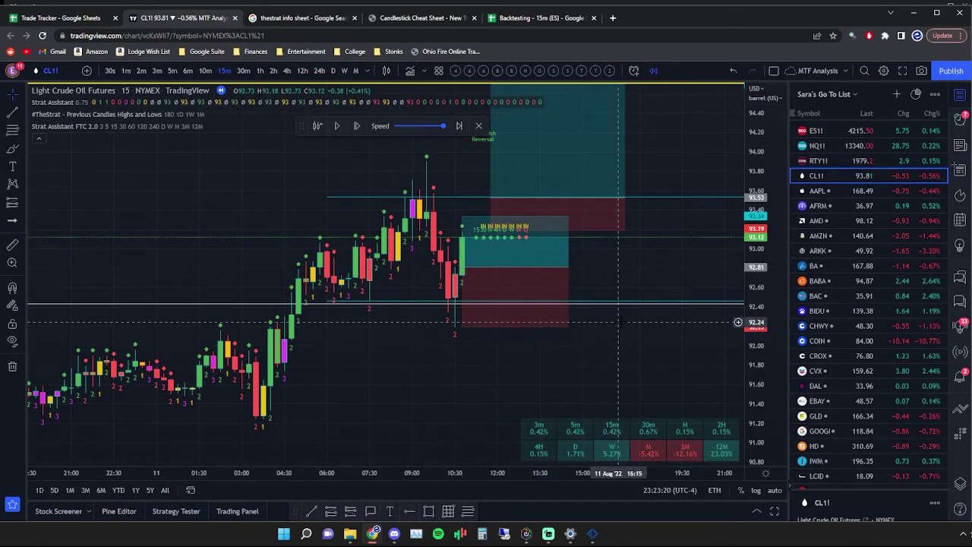
drag(464, 251, 450, 285)
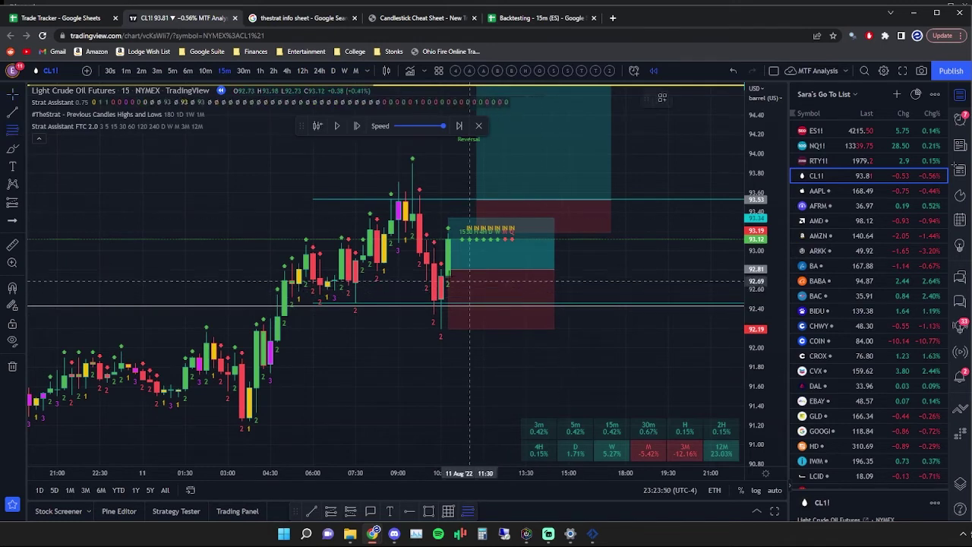
- Try a long position at the 10:15 candle with entry at 92.71, stop at 92.32 and target at 93.24, and remove it
drag(434, 281, 419, 284)
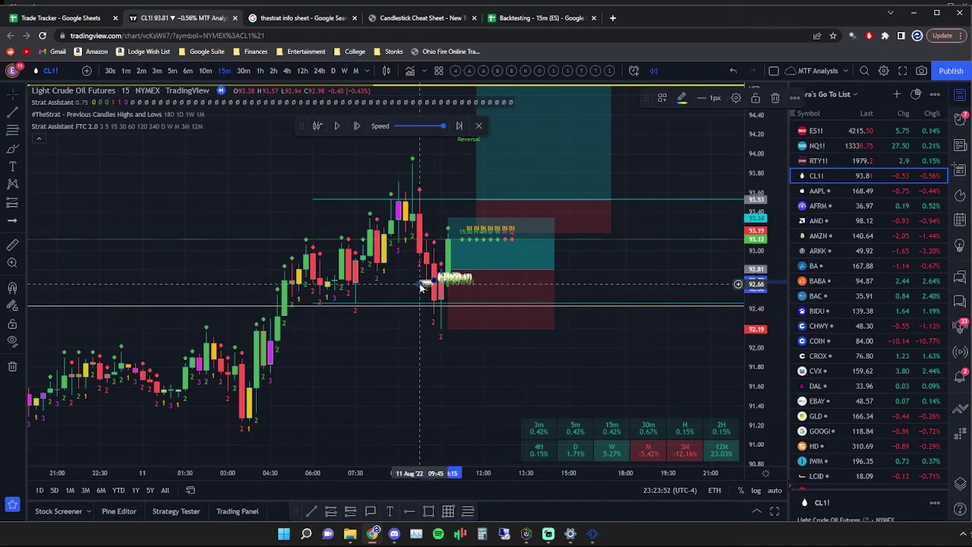
click(773, 100)
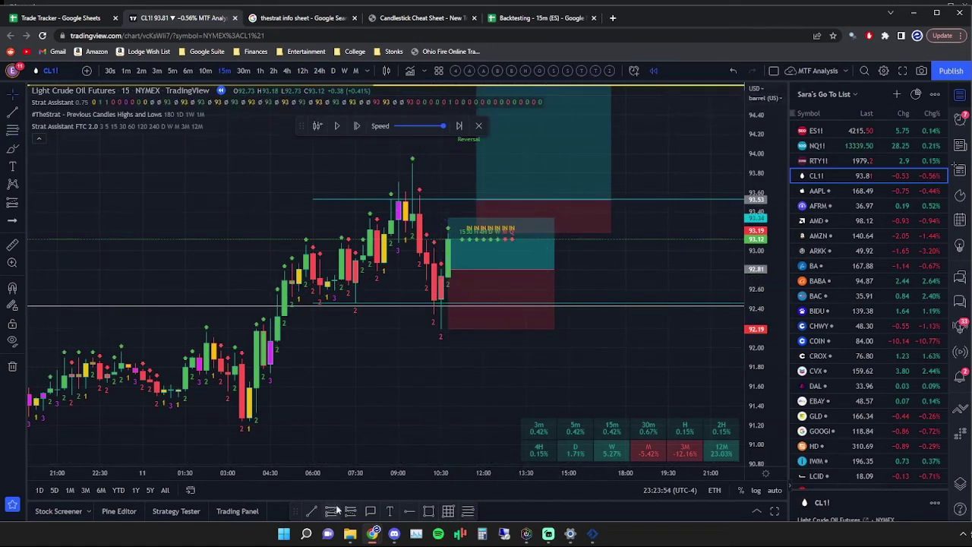
click(433, 280)
mouse_move(432, 328)
mouse_down()
mouse_move(444, 316)
mouse_move(433, 327)
mouse_up()
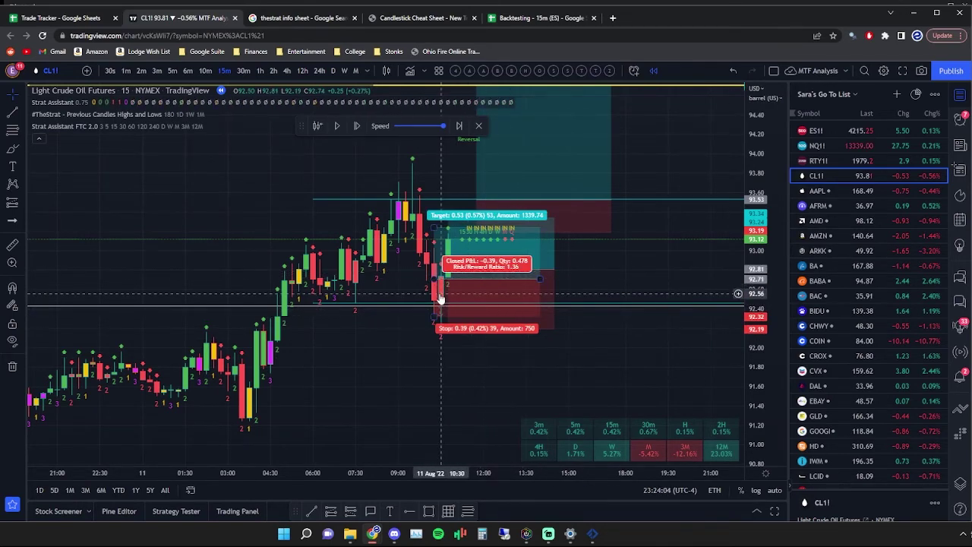
click(440, 298)
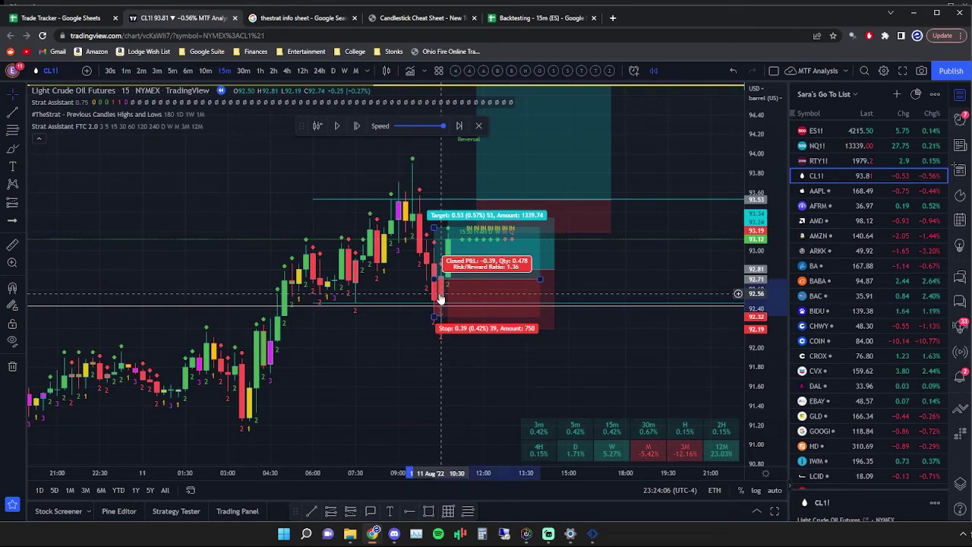
key(Escape)
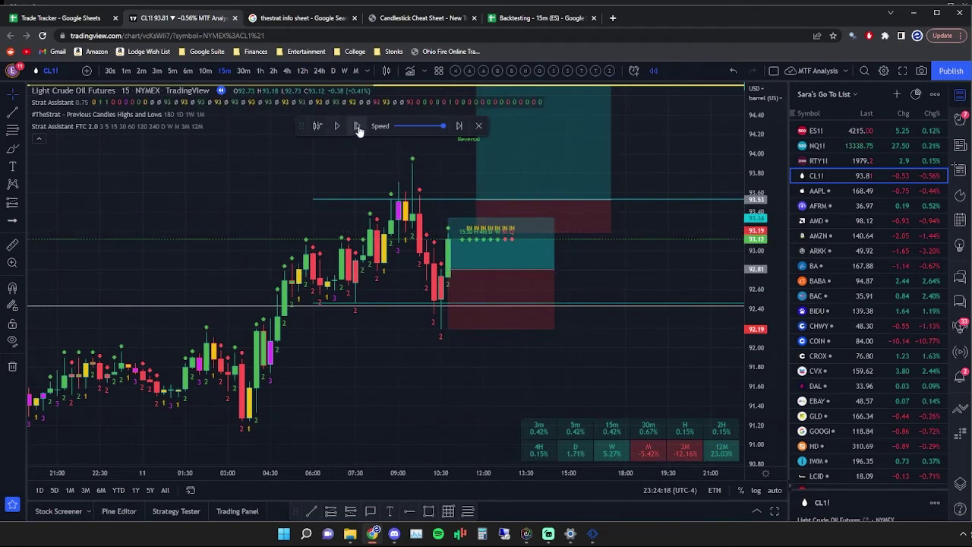
- Advance the replay to the 11:00 candle and raise the target of the 92.81 long position to 93.43
key(shift+Right)
key(shift+Right)
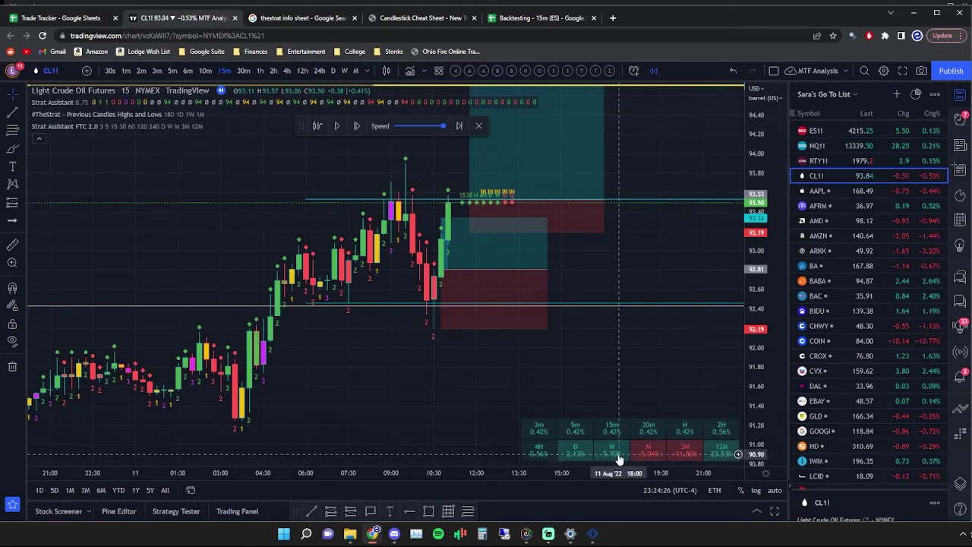
mouse_move(455, 319)
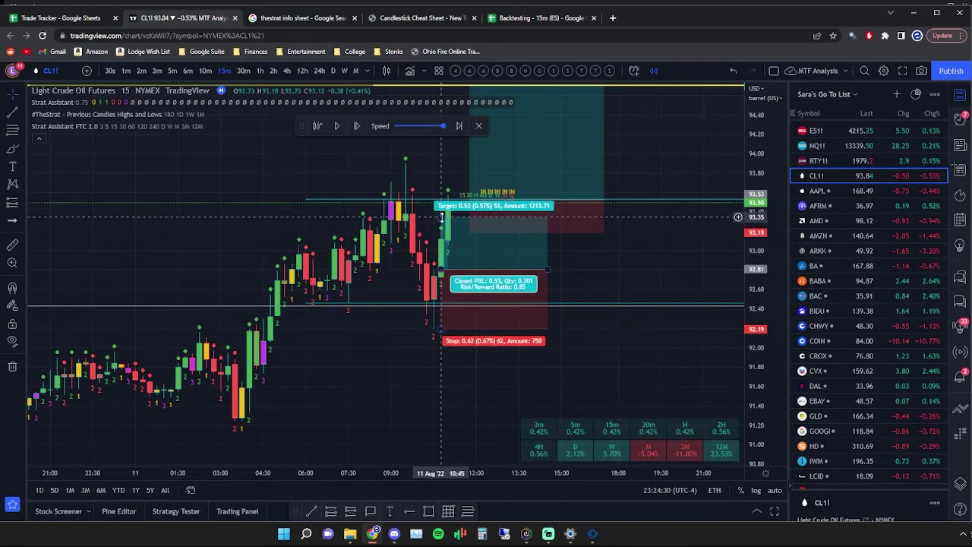
drag(441, 217, 448, 210)
key(Escape)
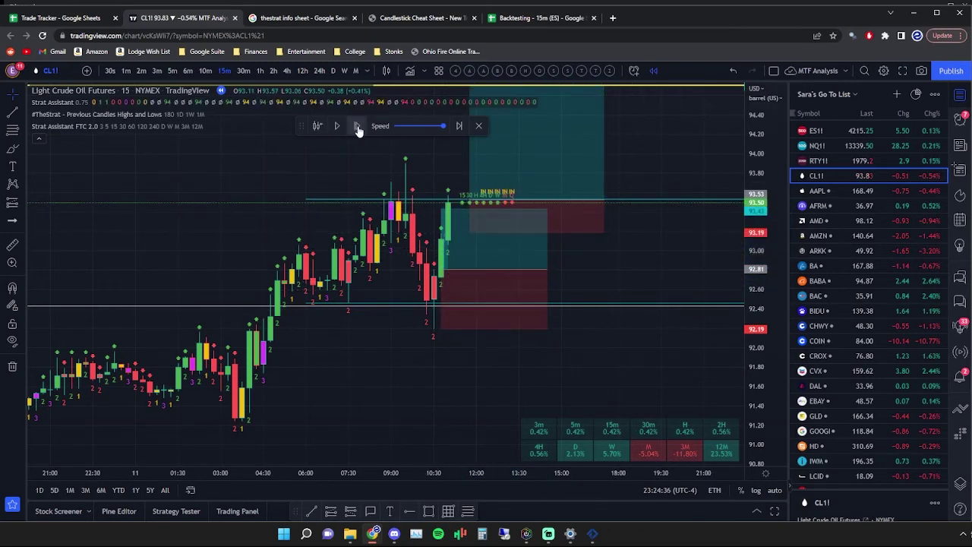
- Advance the bar replay by two bars to the 11:30 candle
click(356, 127)
click(357, 126)
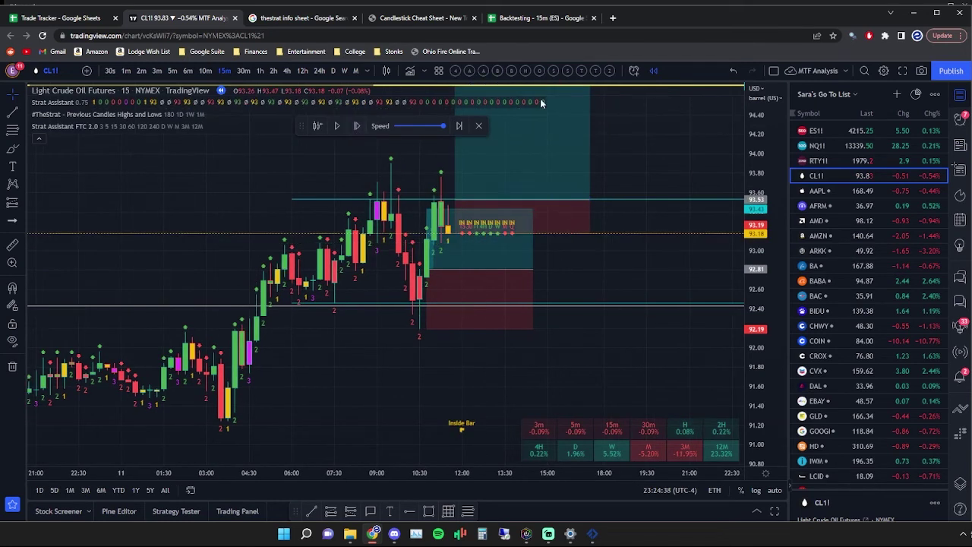